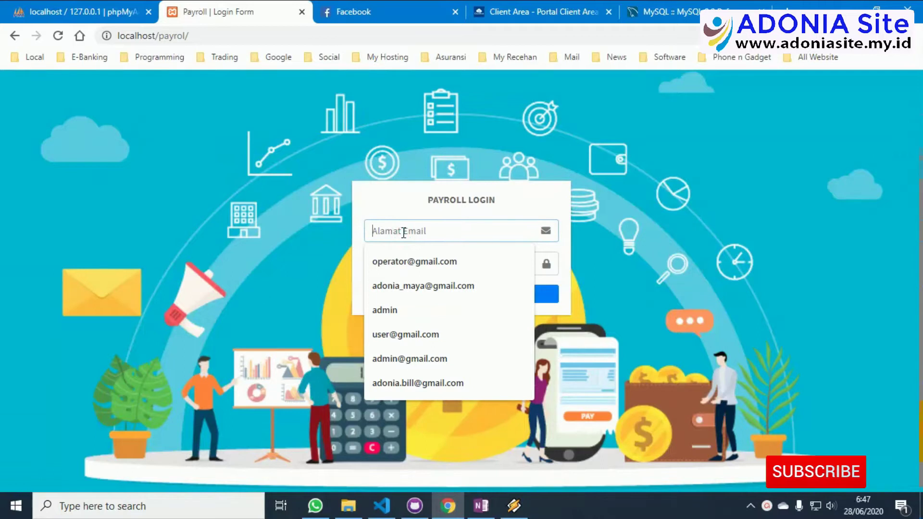
Log in with the administrator email and password, then open the Ubah Profil form.
type("admin@gmail.com")
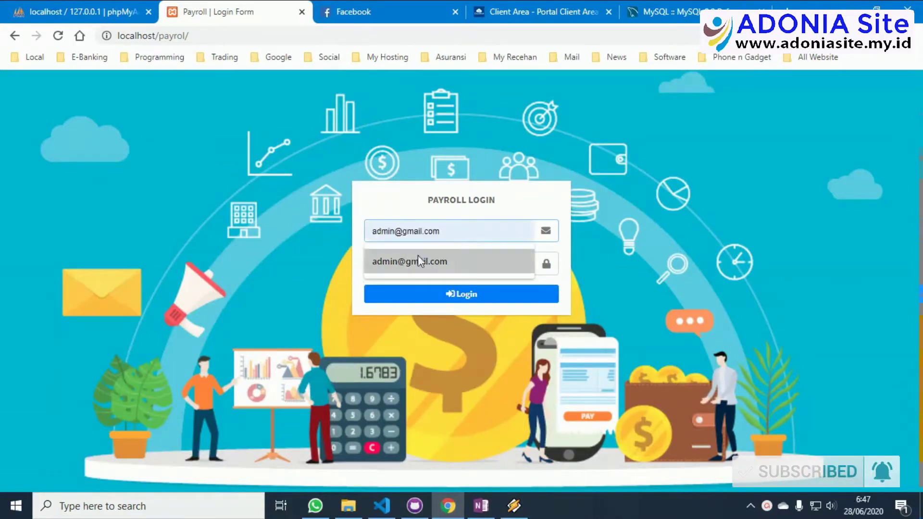
left_click(419, 261)
left_click(417, 263)
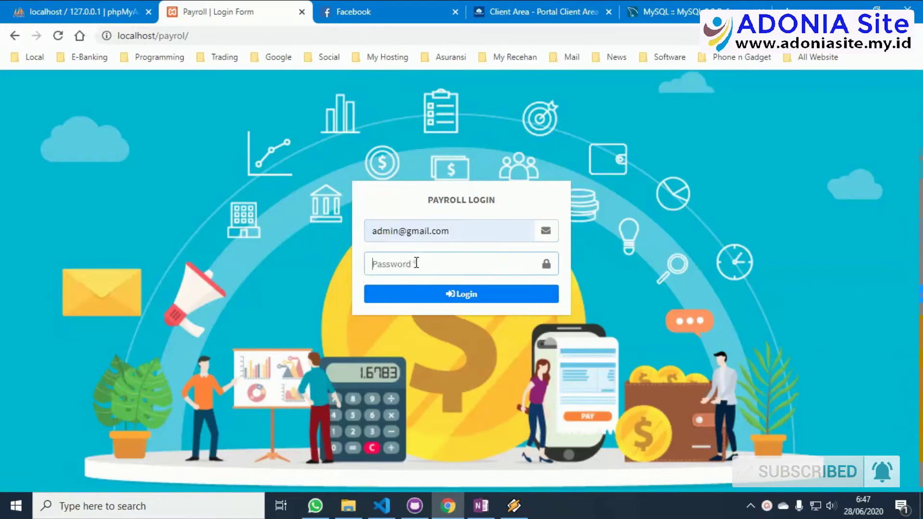
type("admin")
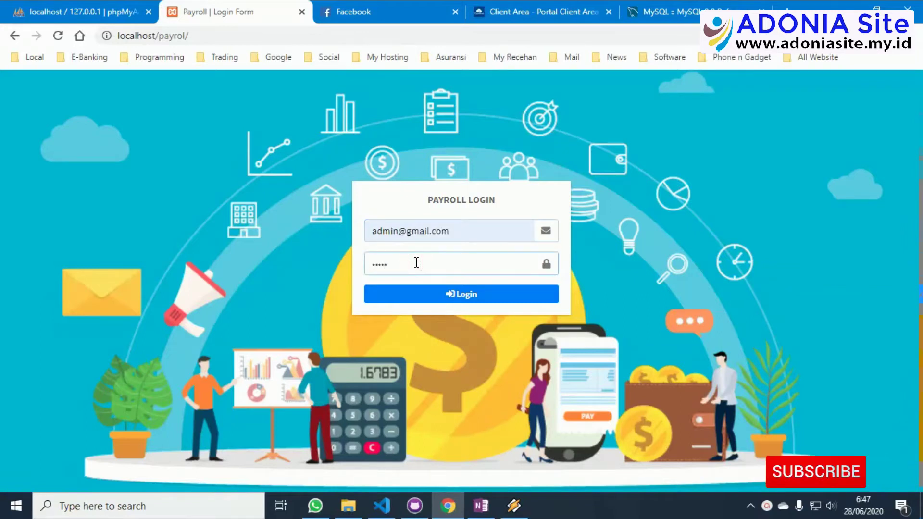
left_click(458, 297)
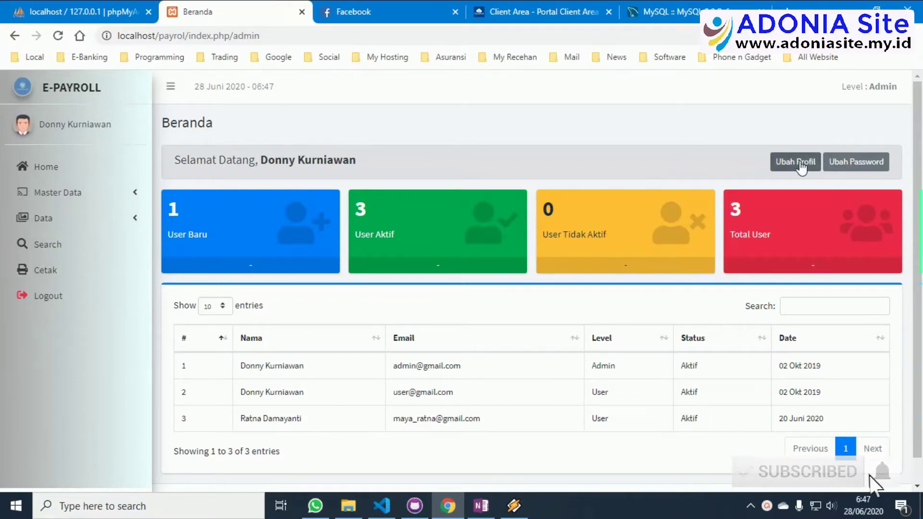
left_click(799, 162)
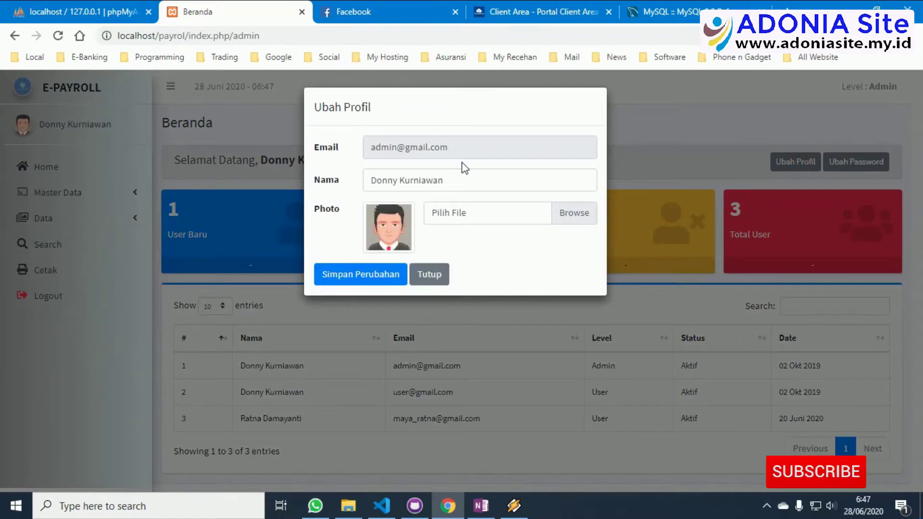
left_click(421, 277)
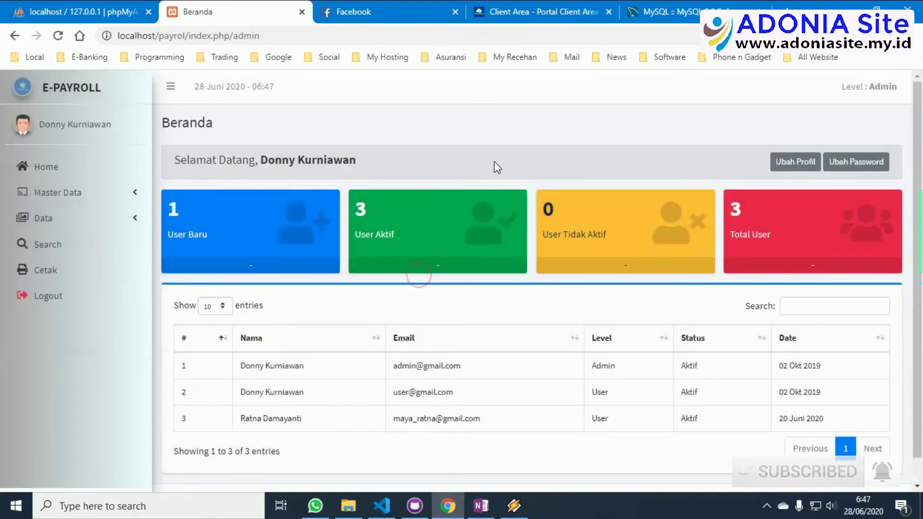
left_click(878, 170)
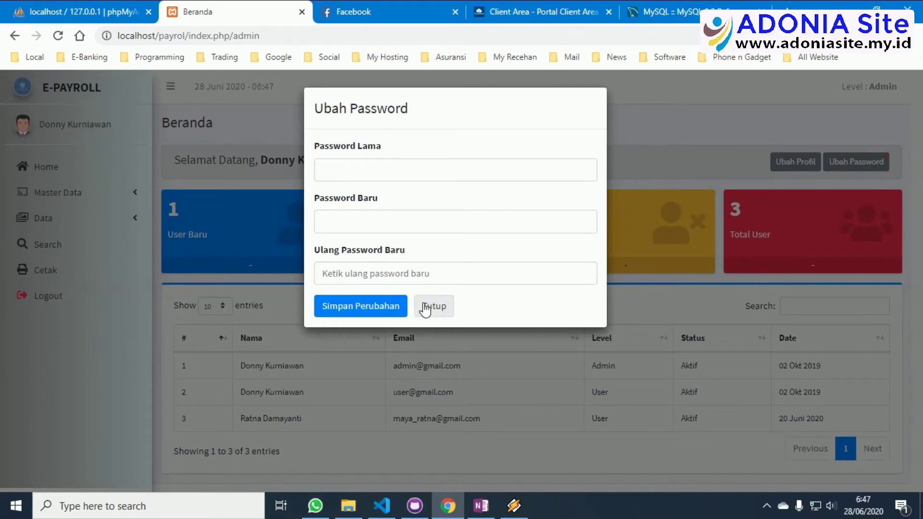
left_click(425, 308)
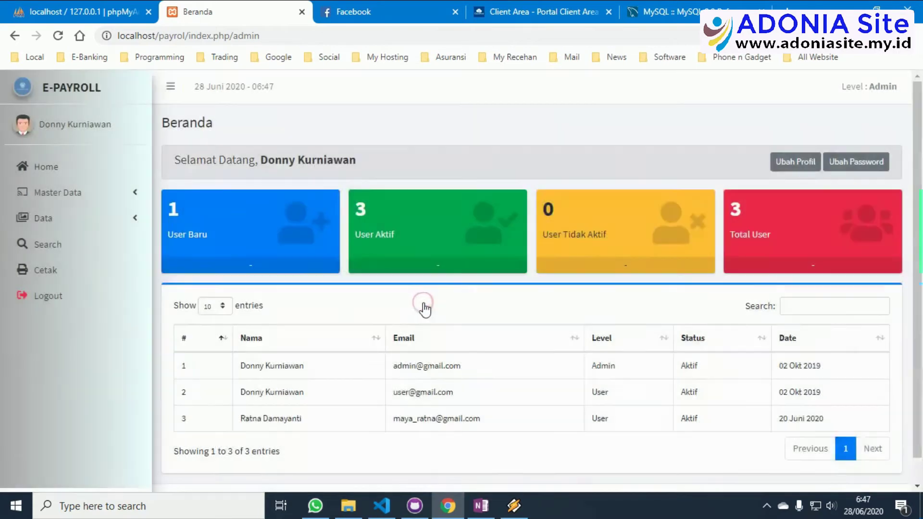
Go to Management User under Master Data and open the Tambah User form.
left_click(64, 194)
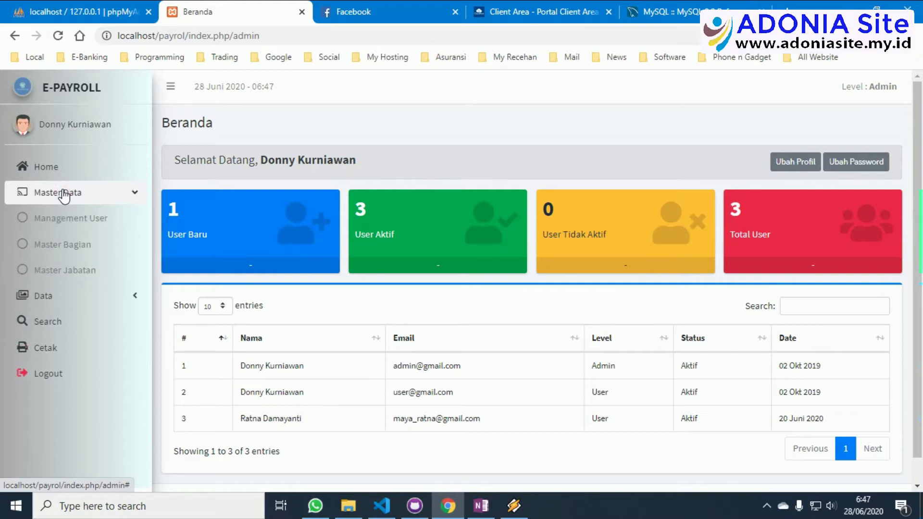
left_click(64, 221)
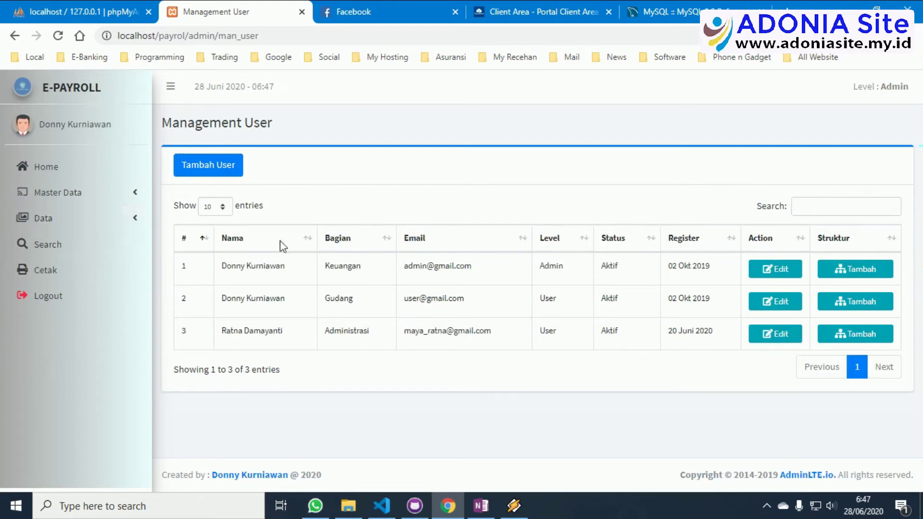
left_click(231, 166)
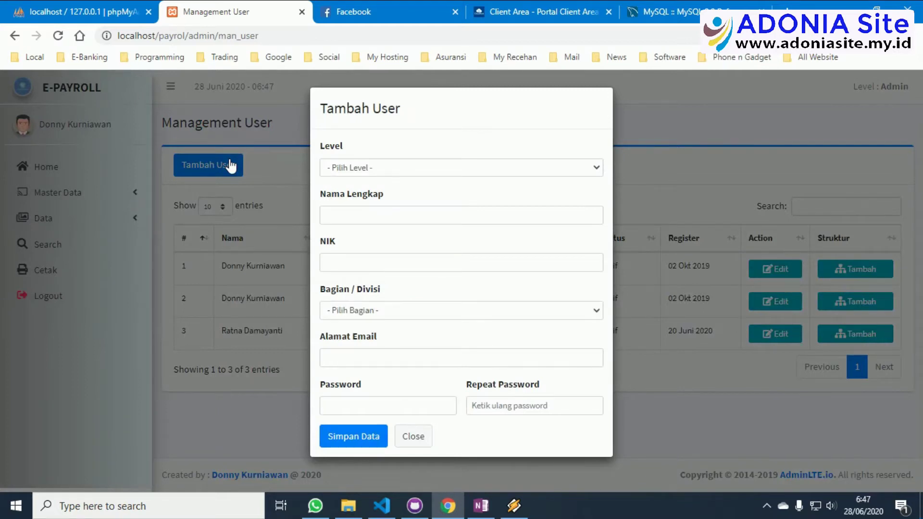
Check the Level and Bagian dropdown options, then close the form without saving.
left_click(488, 164)
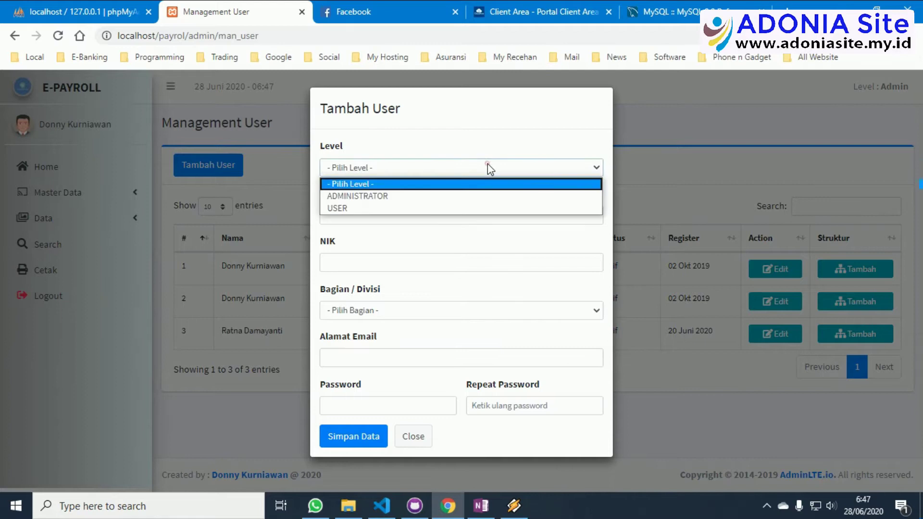
left_click(487, 164)
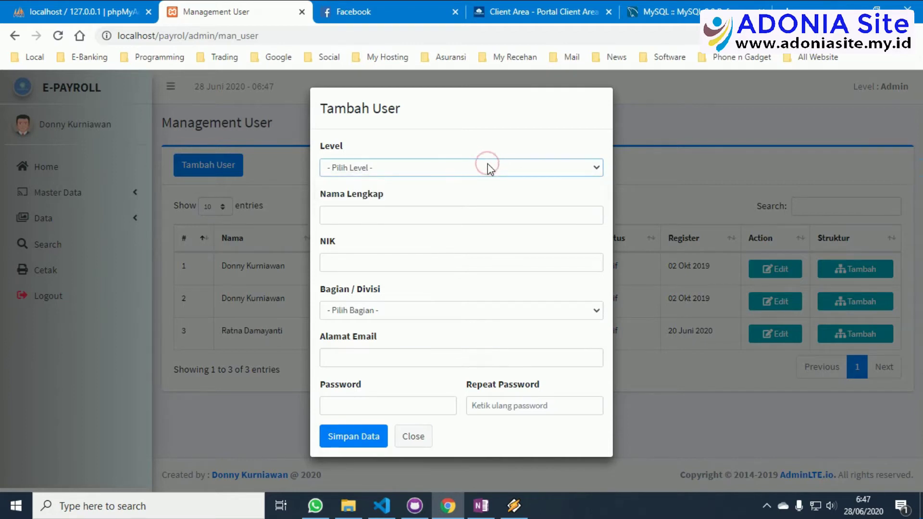
left_click(508, 310)
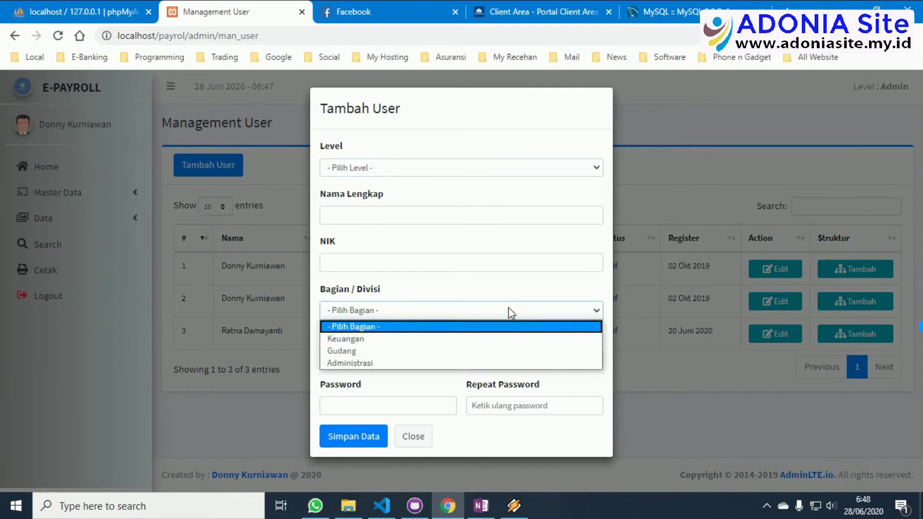
left_click(509, 309)
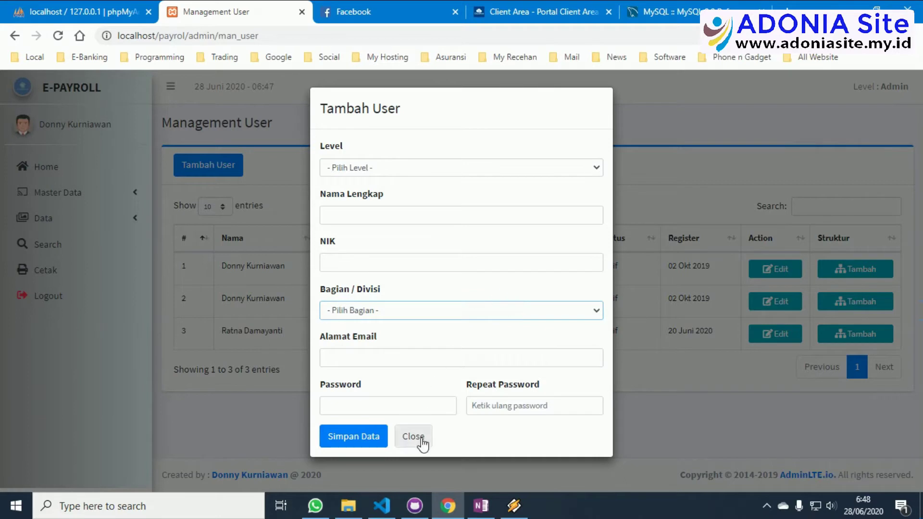
left_click(420, 438)
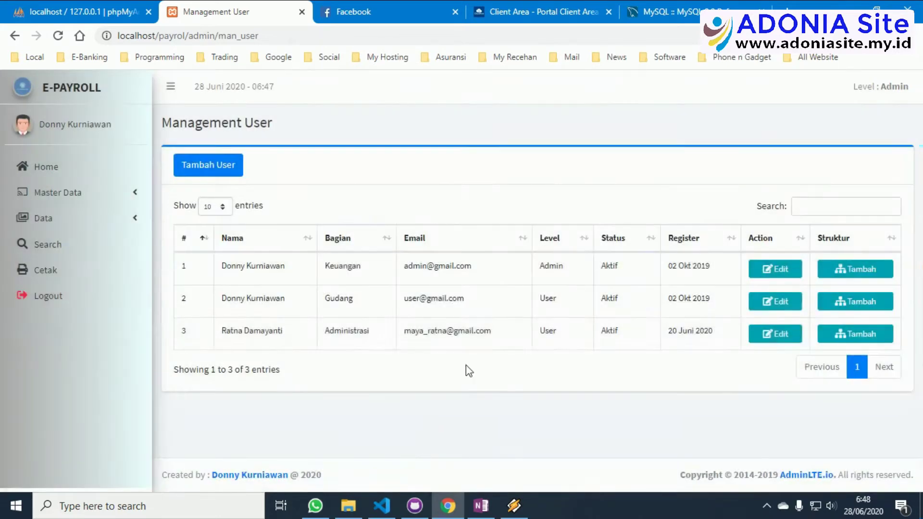
Preview the first user's Edit and Struktur forms and their position list, closing both unsaved.
left_click(785, 277)
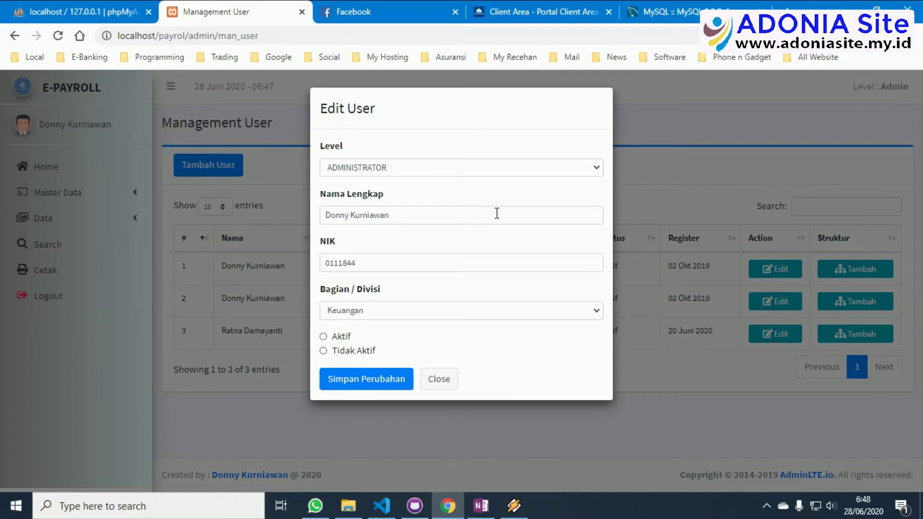
left_click(431, 381)
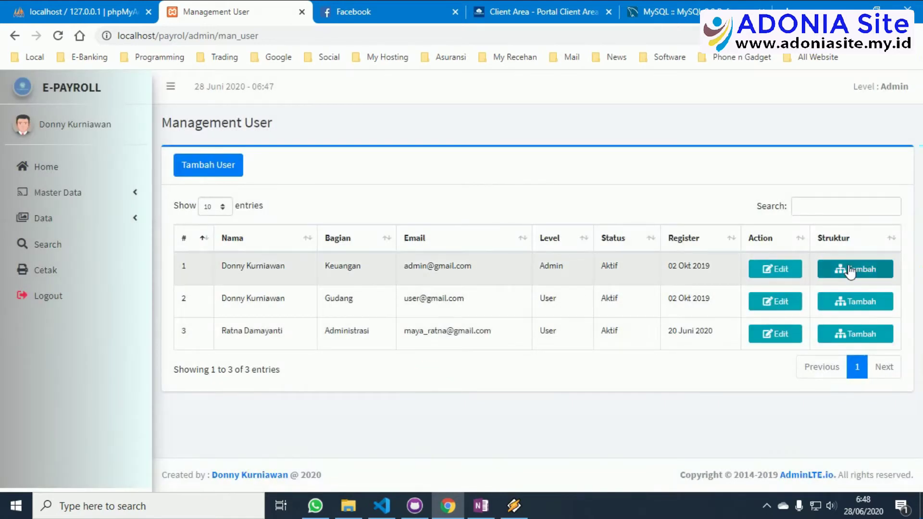
left_click(848, 269)
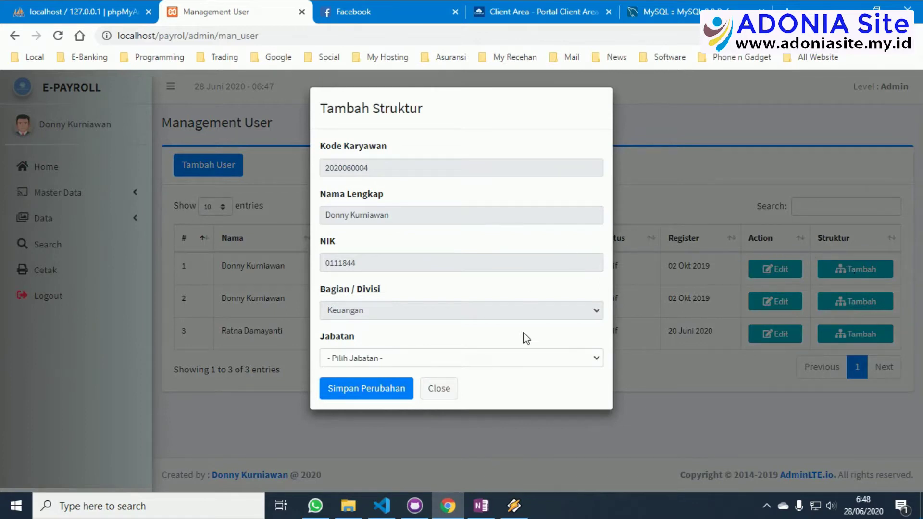
left_click(528, 359)
left_click(527, 360)
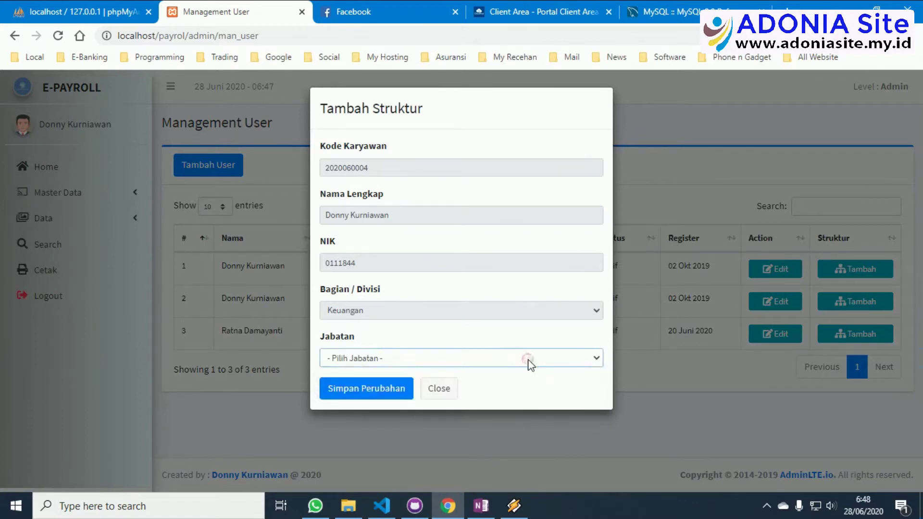
left_click(429, 391)
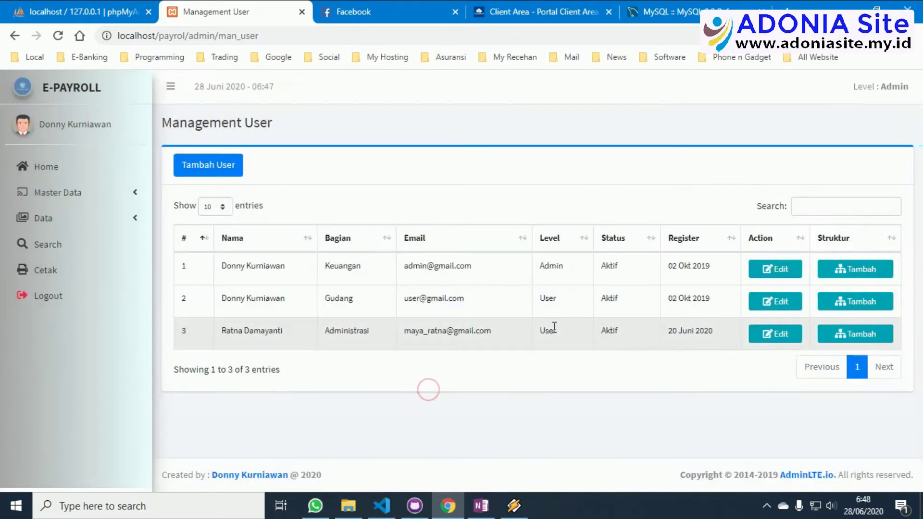
Preview the second user's structure form unsaved, then go to Master Bagian.
left_click(846, 308)
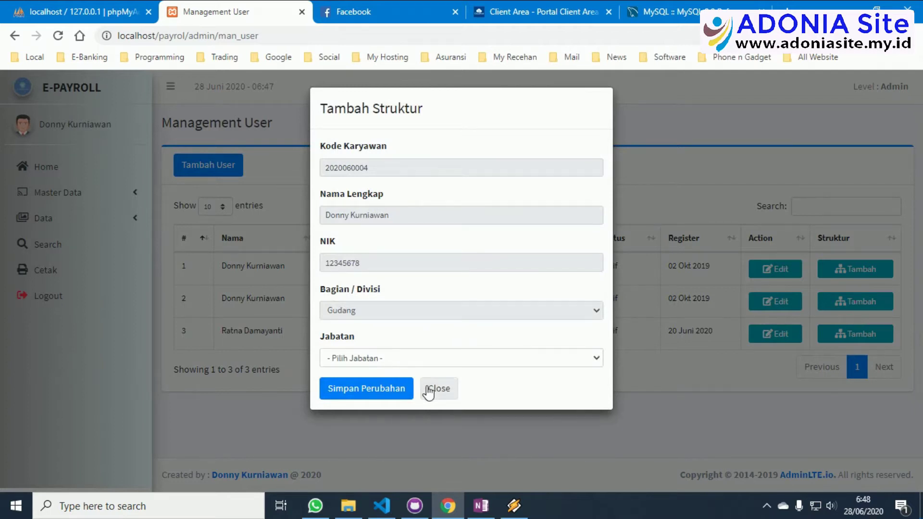
left_click(428, 390)
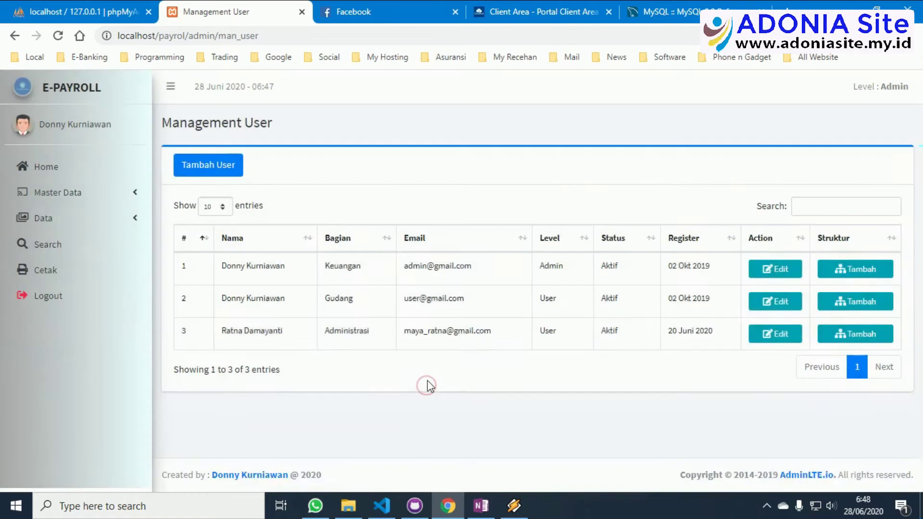
left_click(102, 194)
left_click(70, 246)
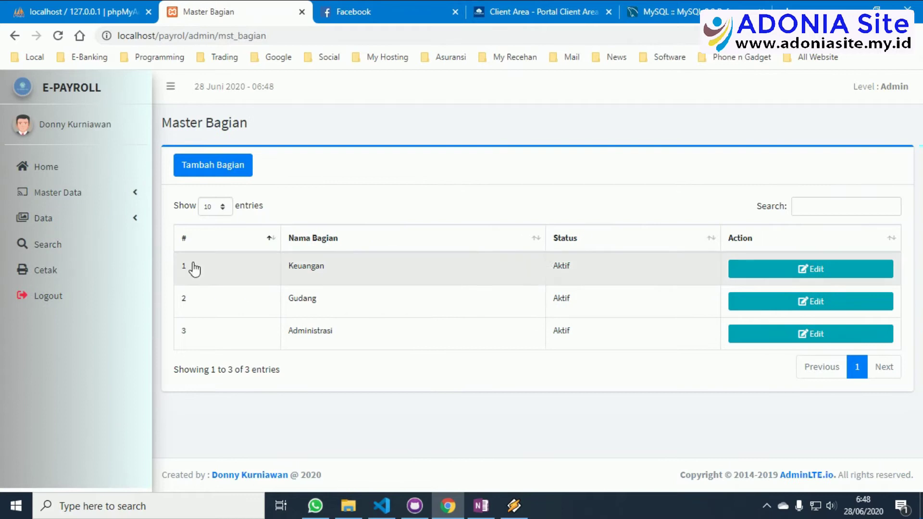
Preview the add-department and Keuangan edit forms unsaved, then expand the Data and Master Data groups.
left_click(219, 169)
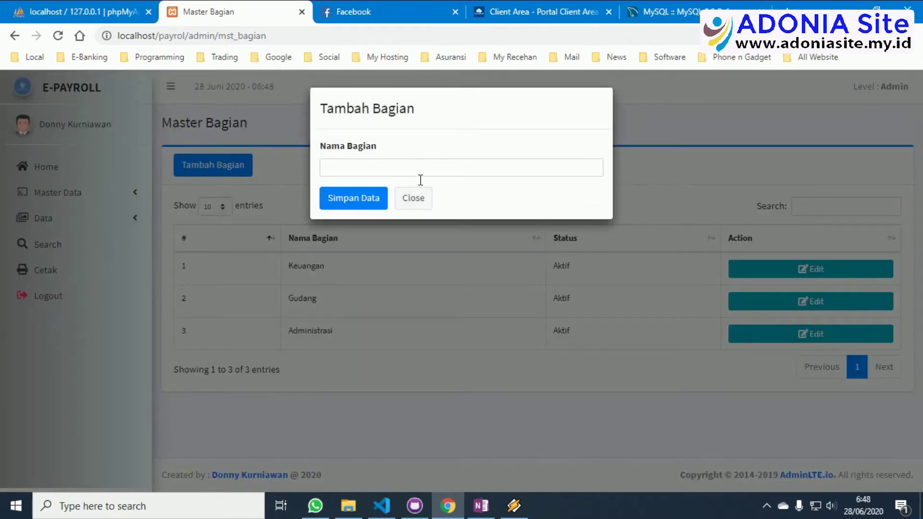
left_click(423, 199)
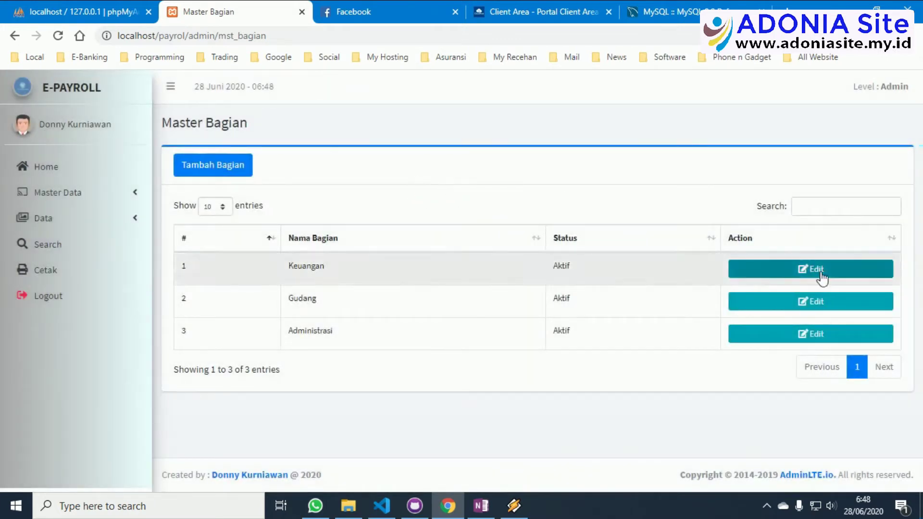
left_click(822, 278)
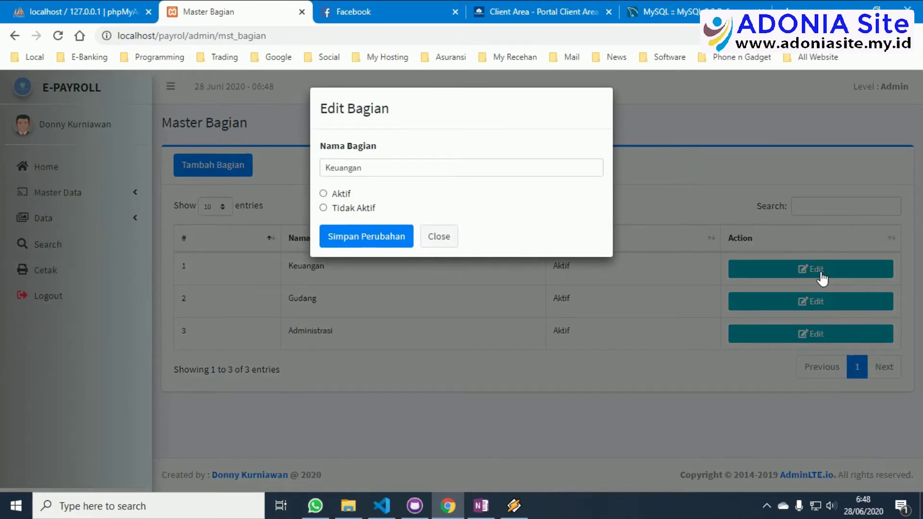
left_click(450, 237)
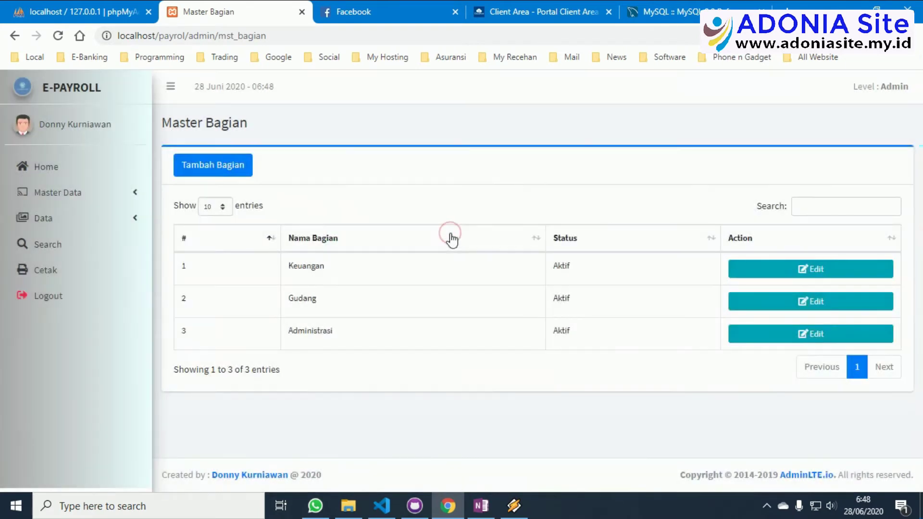
left_click(68, 220)
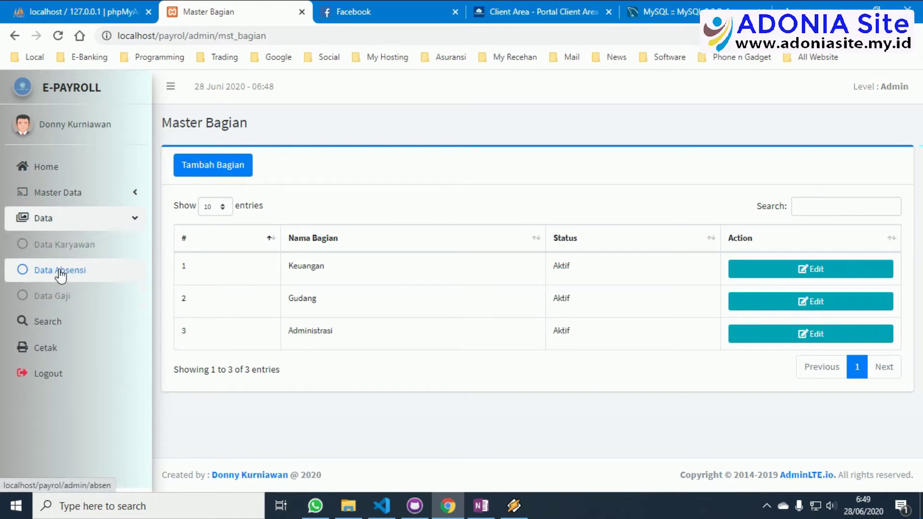
left_click(70, 194)
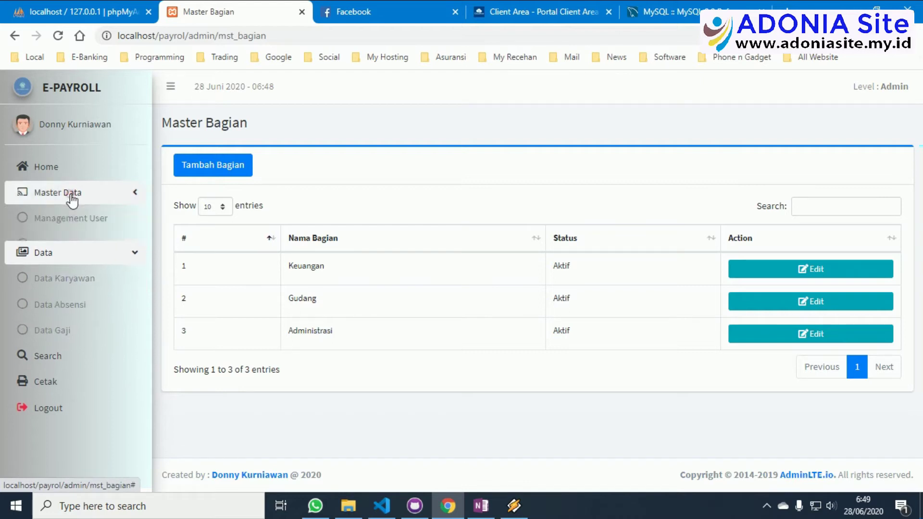
Open Master Jabatan and preview the add-position form, closing it without saving.
left_click(71, 271)
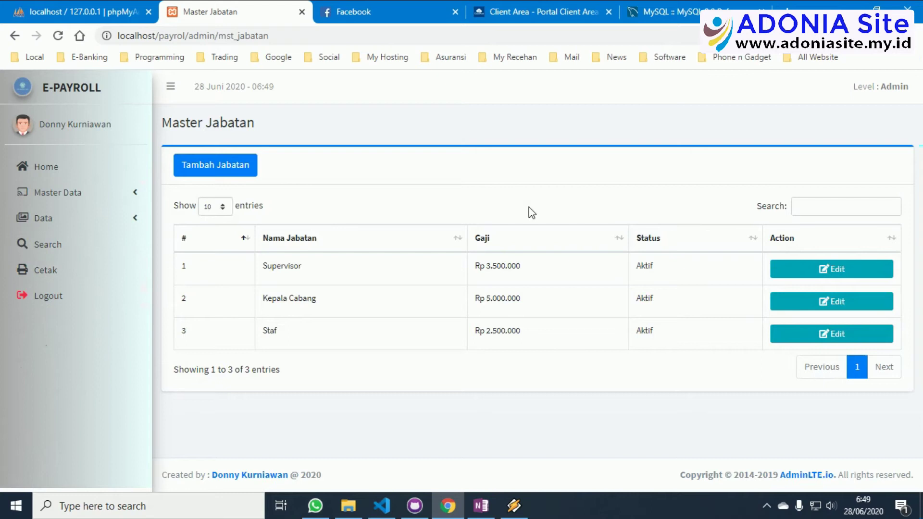
left_click(224, 168)
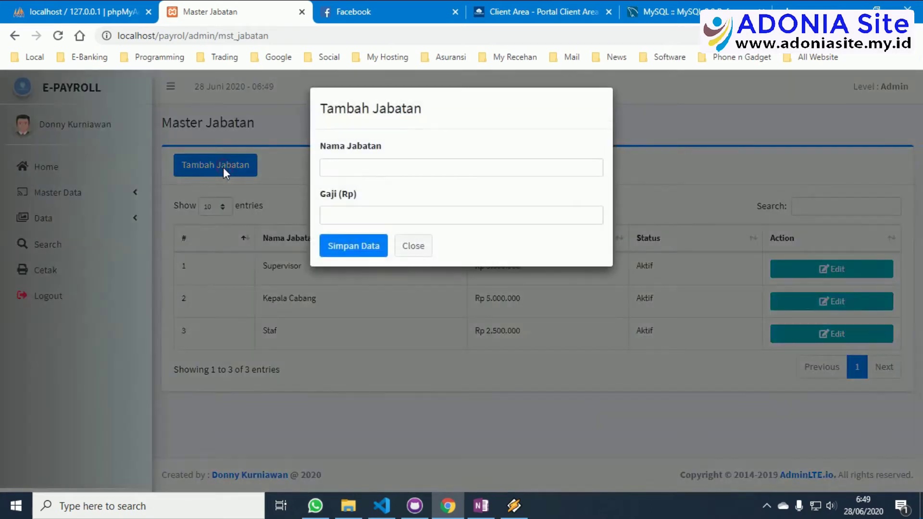
left_click(351, 215)
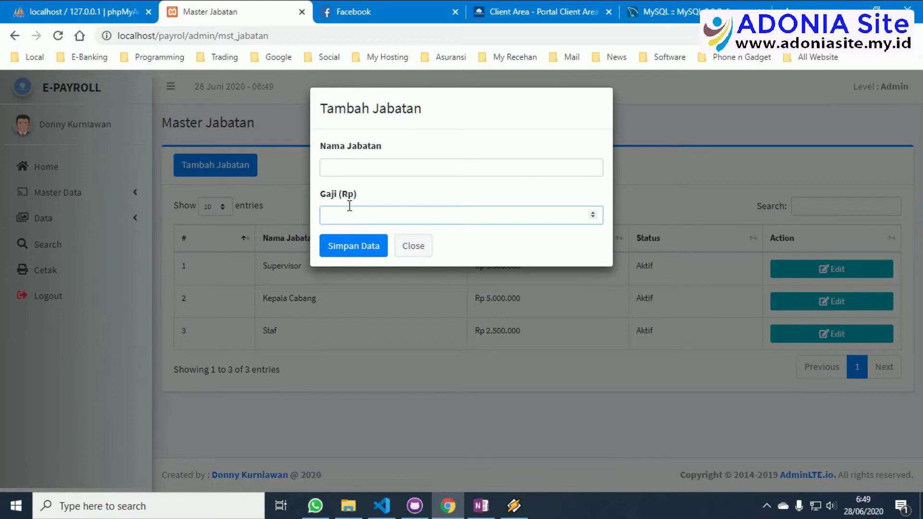
left_click(414, 246)
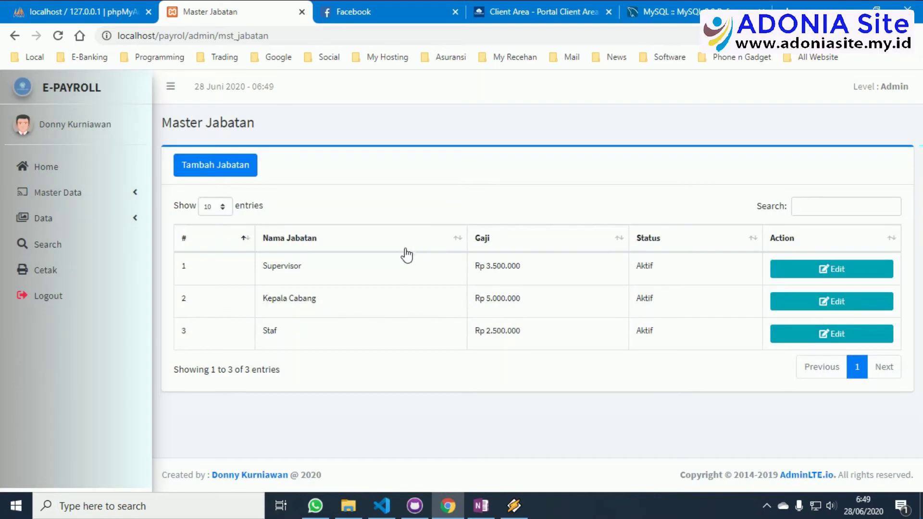
Preview the Supervisor position's edit form without changes and dismiss the chat notification.
left_click(862, 278)
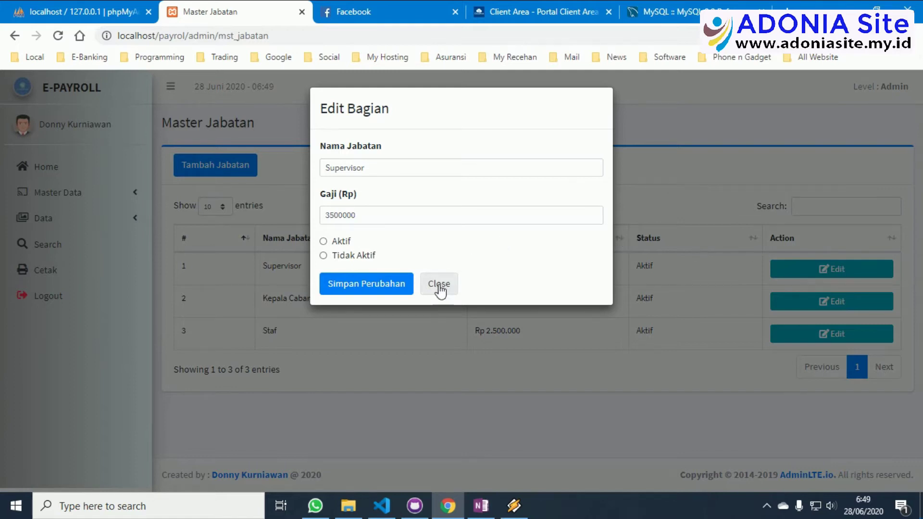
left_click(439, 283)
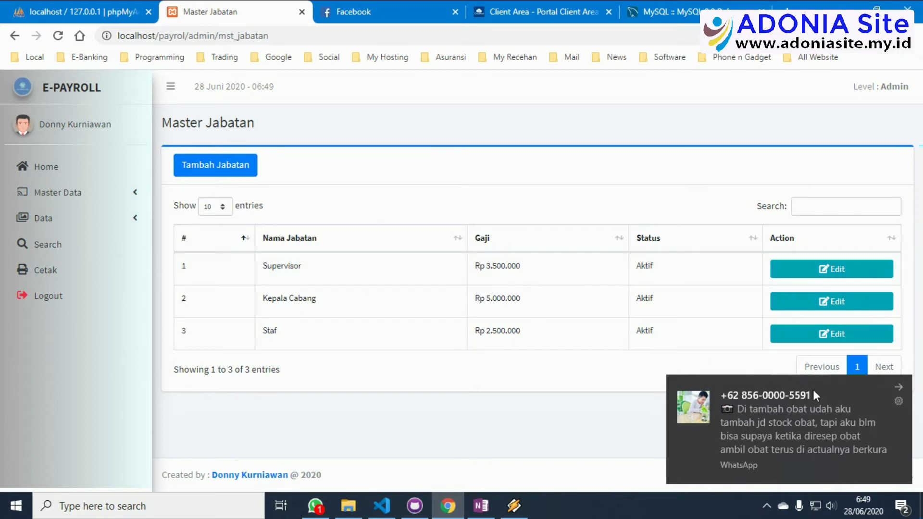
left_click(898, 387)
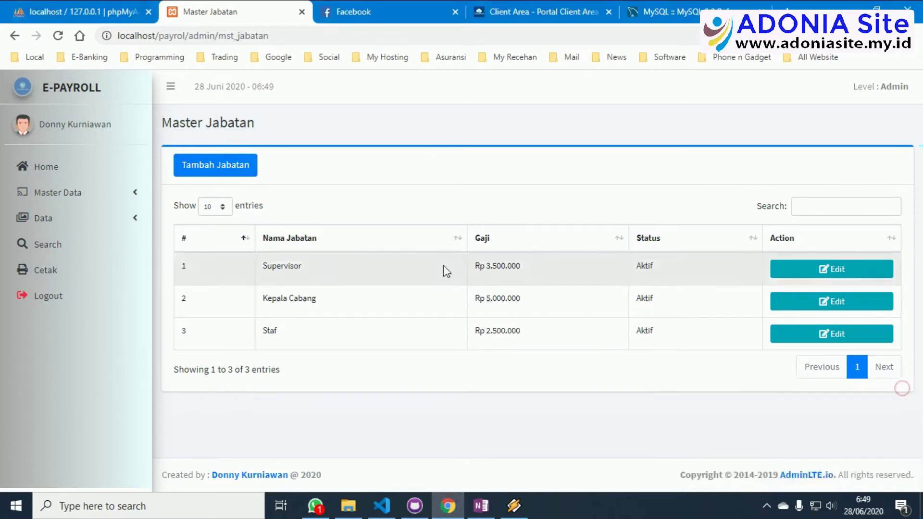
Open Data Karyawan from the Data menu and preview the first employee's Input Absensi form unsaved.
left_click(80, 205)
left_click(79, 204)
left_click(71, 216)
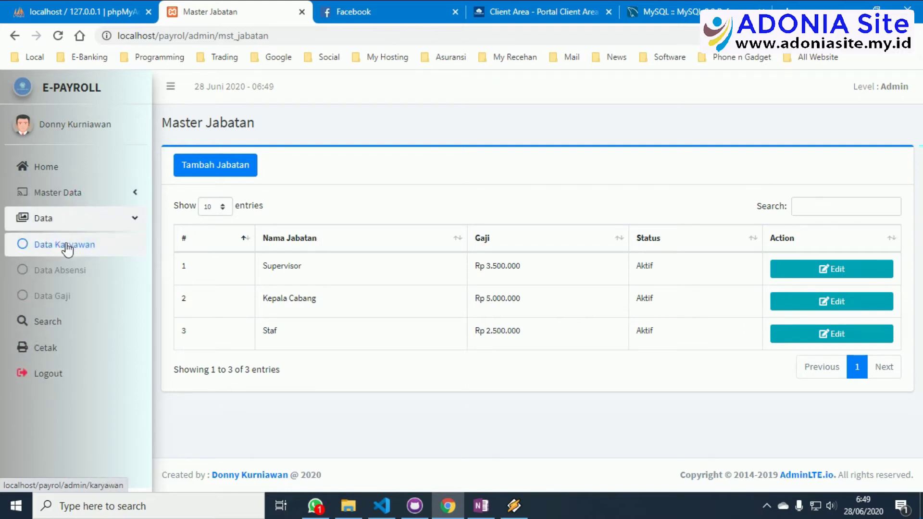
left_click(68, 249)
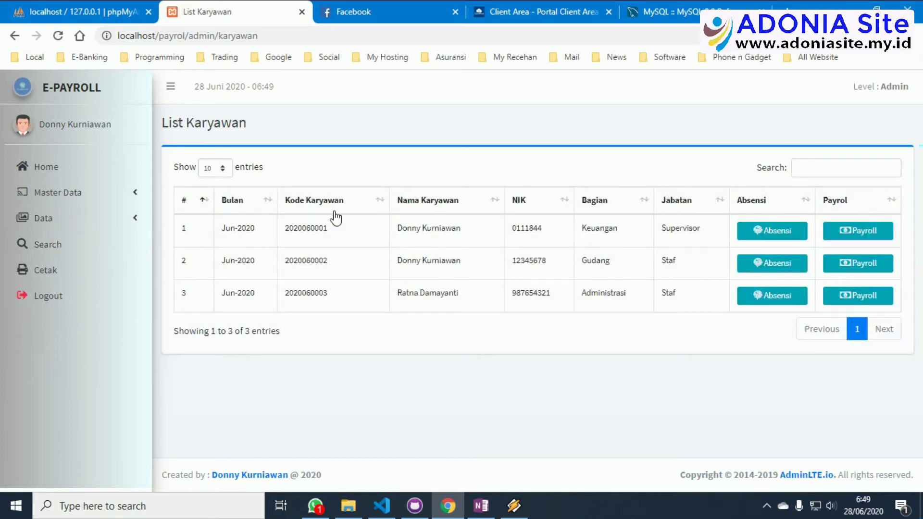
left_click(764, 231)
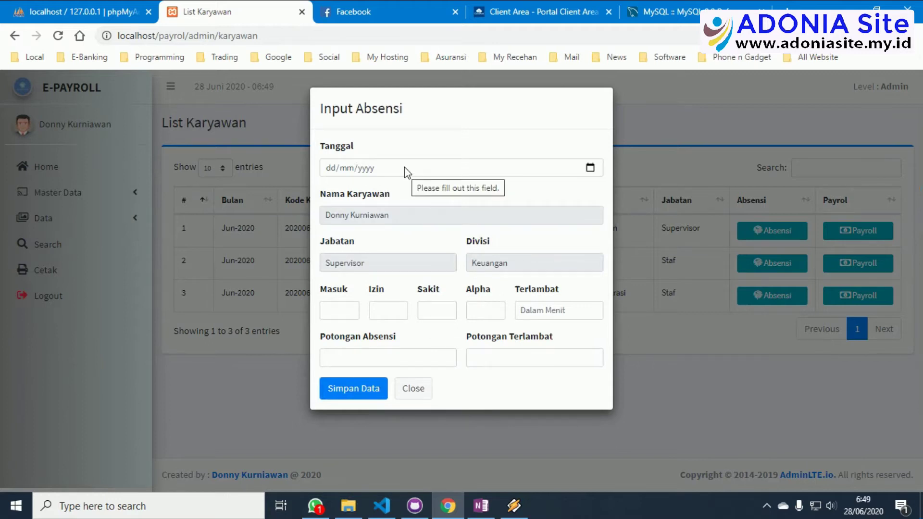
left_click(411, 390)
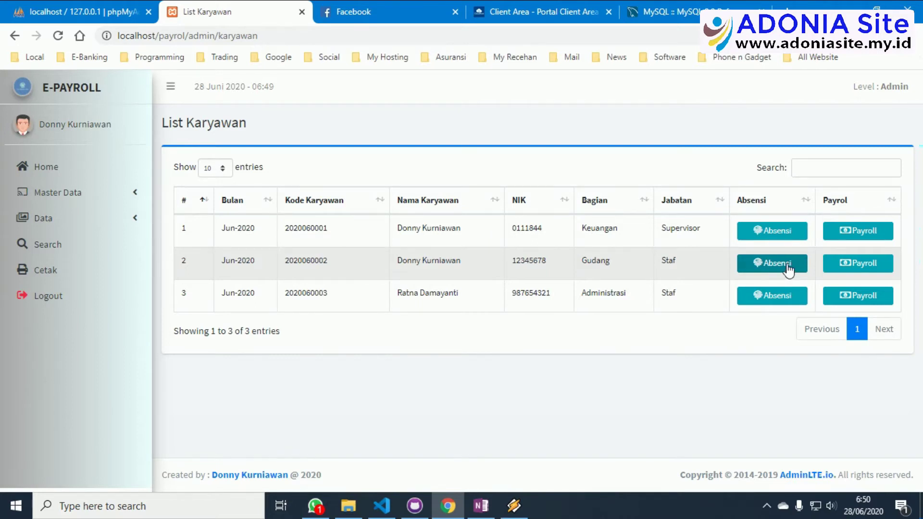
Open the second employee's attendance form dated 28/06/2020 with Masuk 30 and Izin 1.
left_click(788, 269)
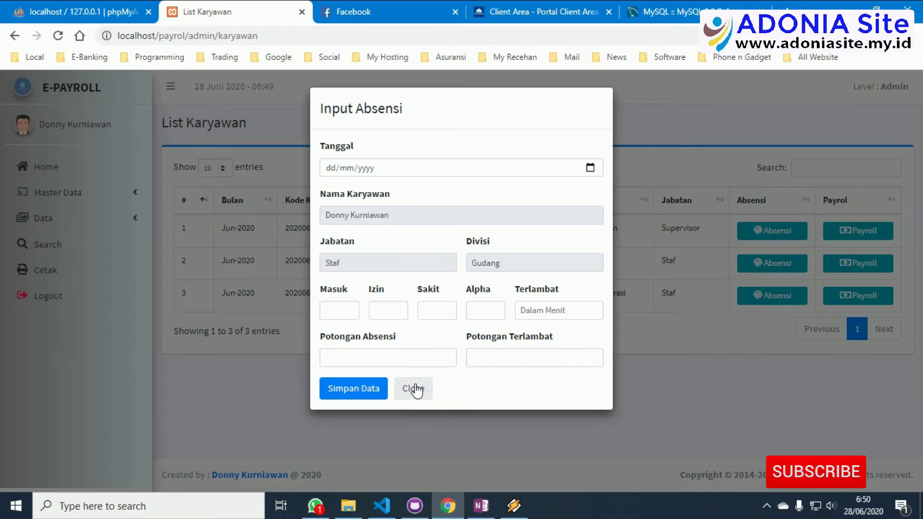
left_click(590, 168)
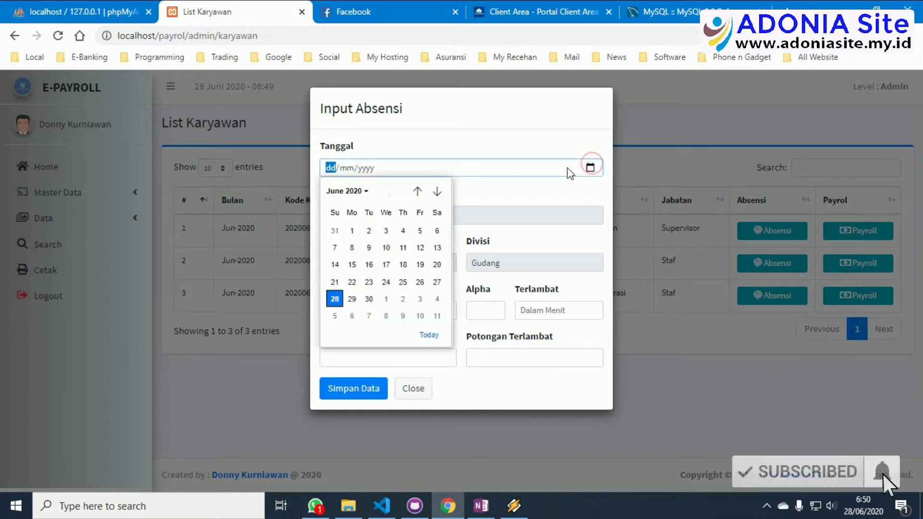
left_click(335, 299)
left_click(342, 307)
type("3")
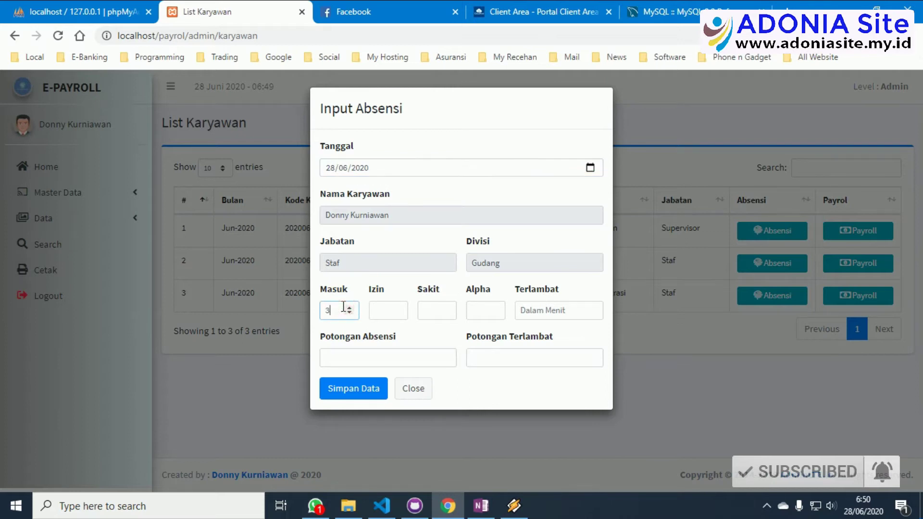
type("0")
left_click(378, 310)
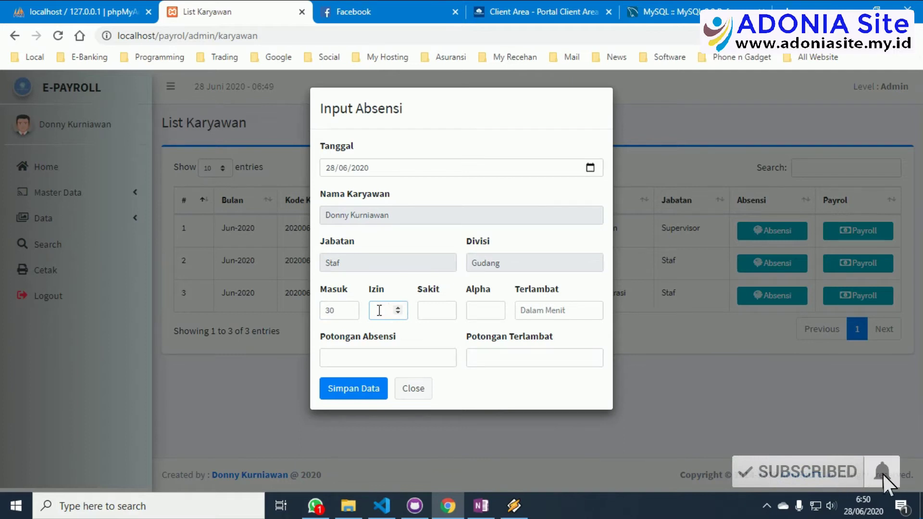
type("1")
Enter 0 for Sakit, Alpha, Terlambat and both deductions, then save the record.
left_click(423, 312)
type("0")
left_click(478, 312)
type("0")
left_click(545, 310)
type("0")
left_click(394, 356)
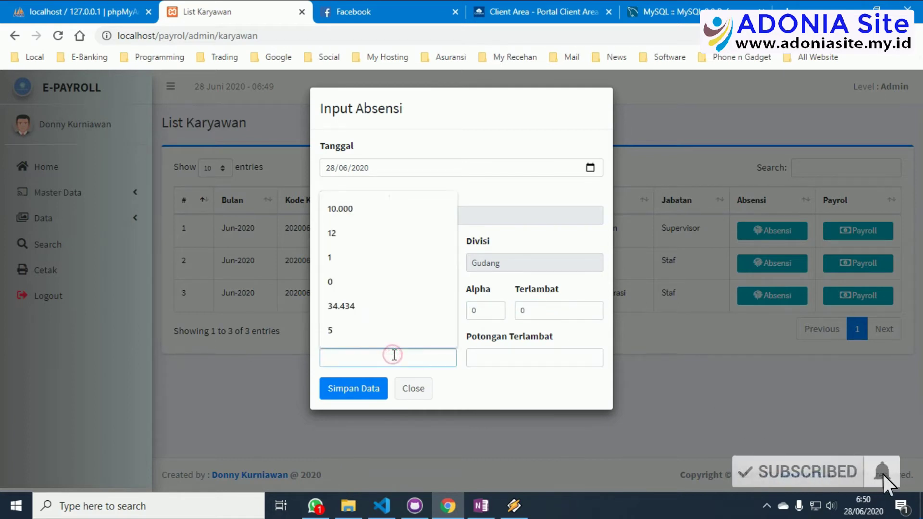
type("0")
left_click(502, 354)
type("0")
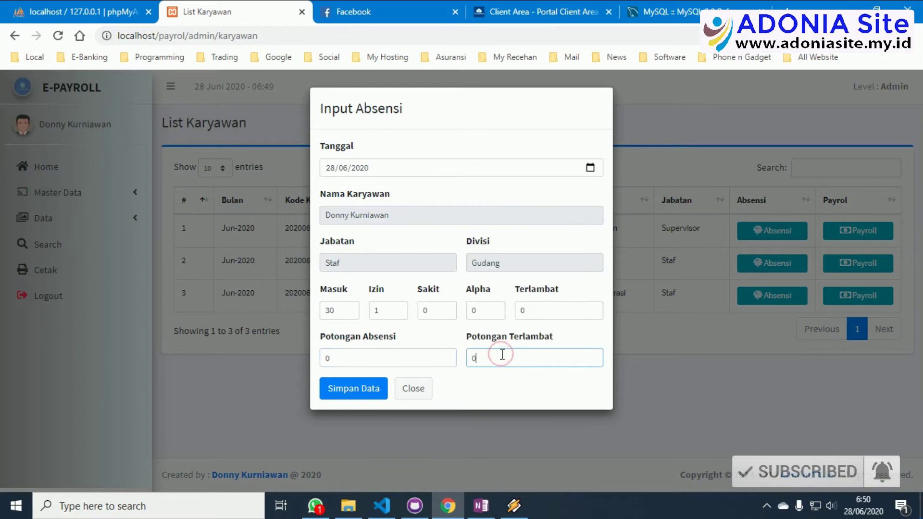
left_click(347, 390)
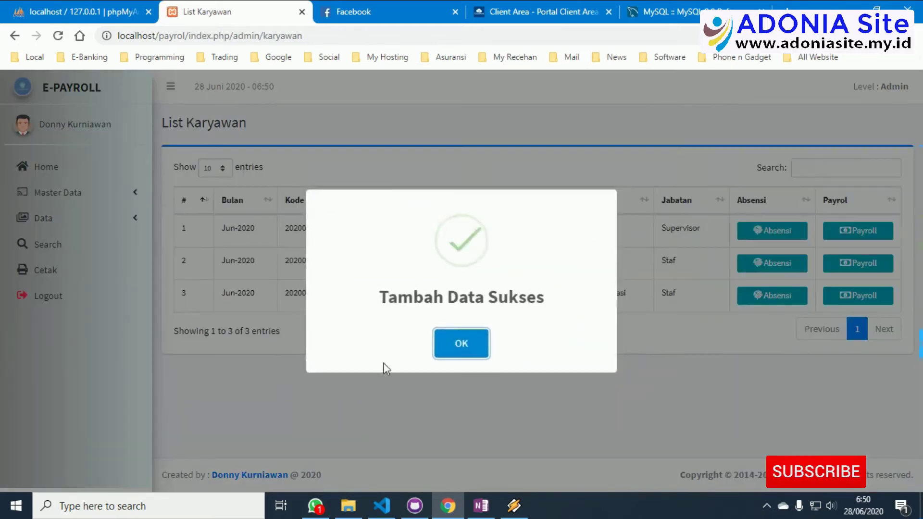
left_click(443, 343)
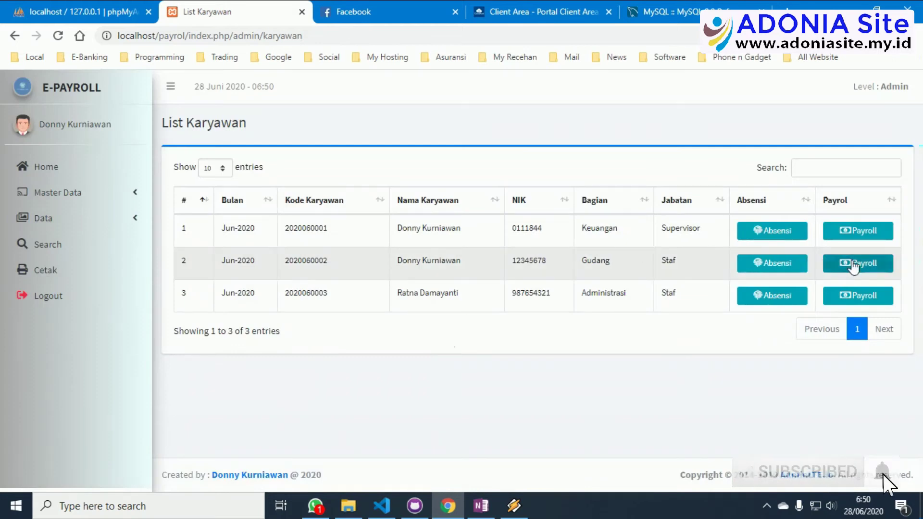
Open the second employee's payroll form dated 28 June 2020 with allowance 100.000 and bonus 0.
left_click(854, 265)
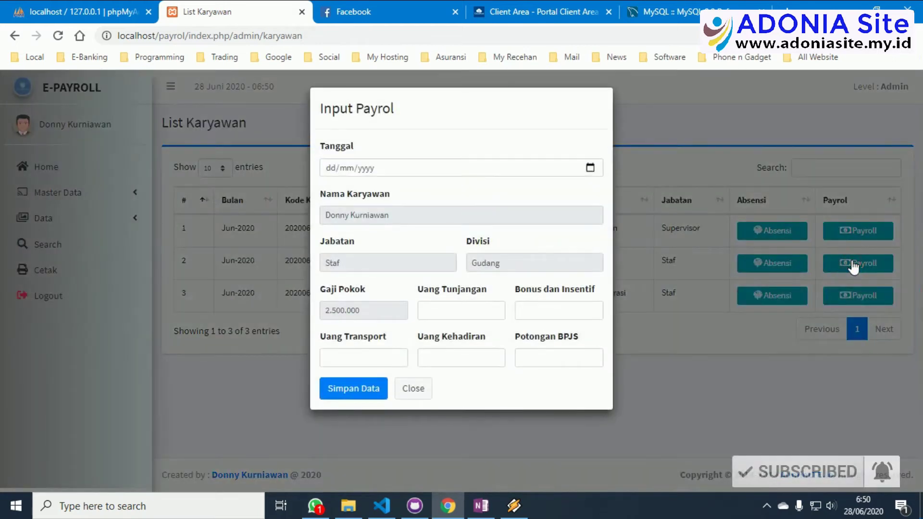
left_click(591, 168)
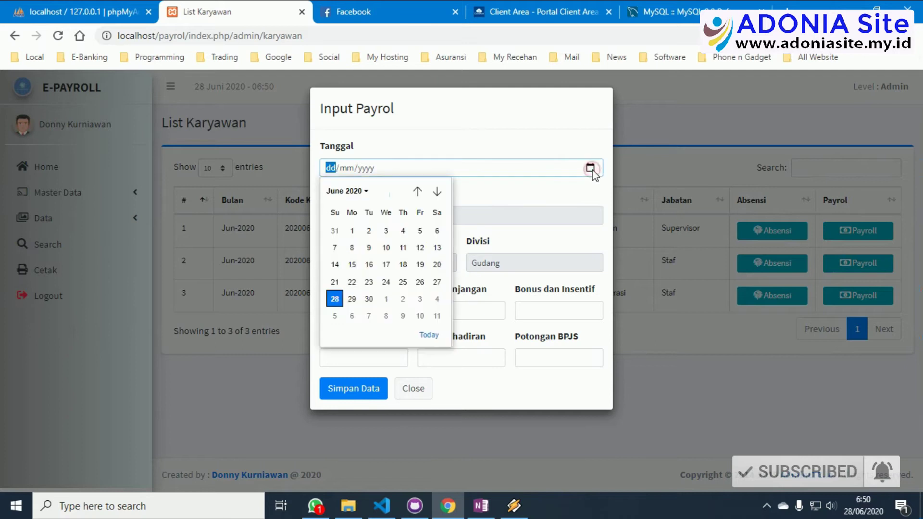
left_click(335, 299)
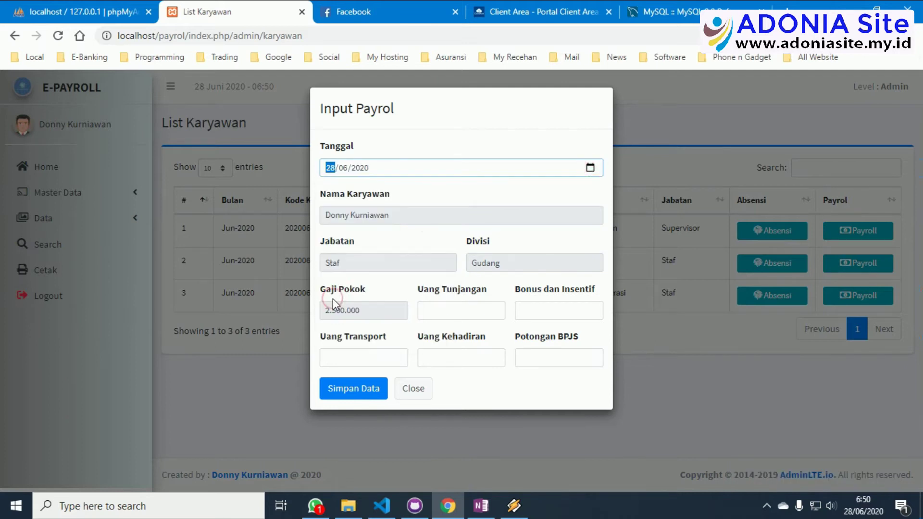
left_click(481, 313)
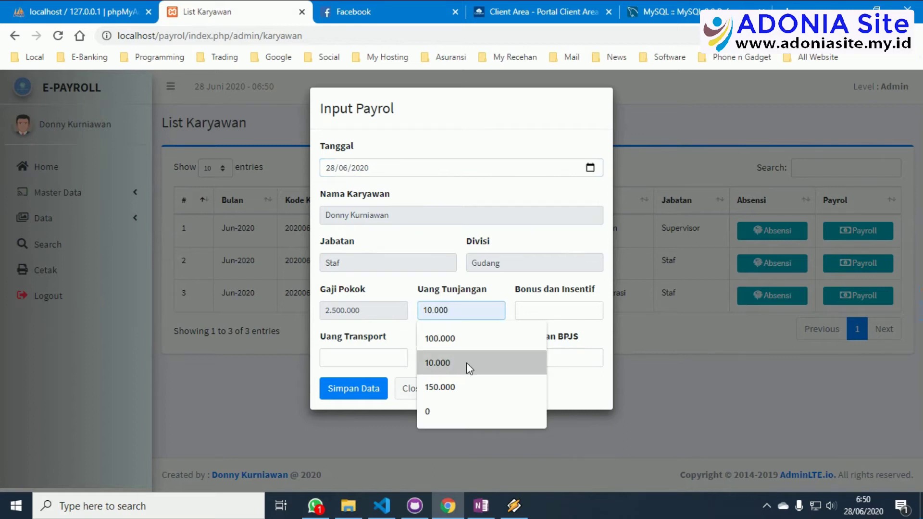
left_click(470, 342)
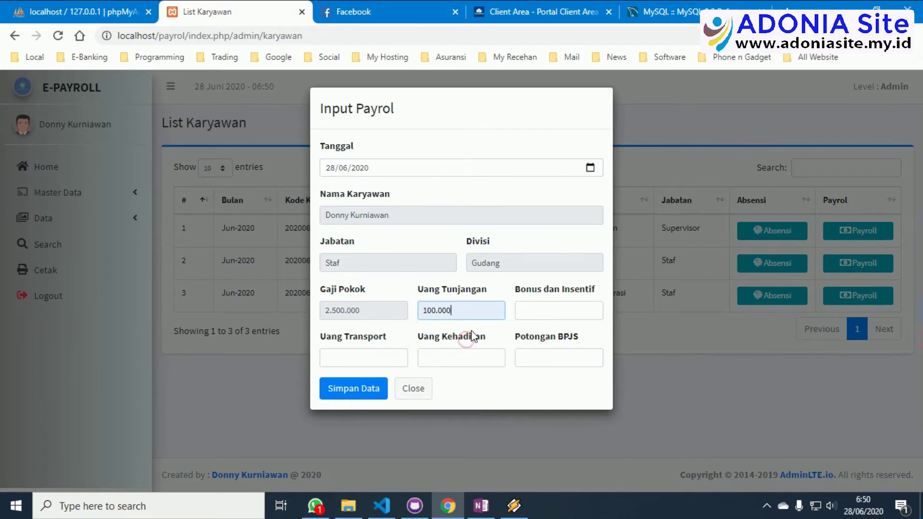
left_click(542, 303)
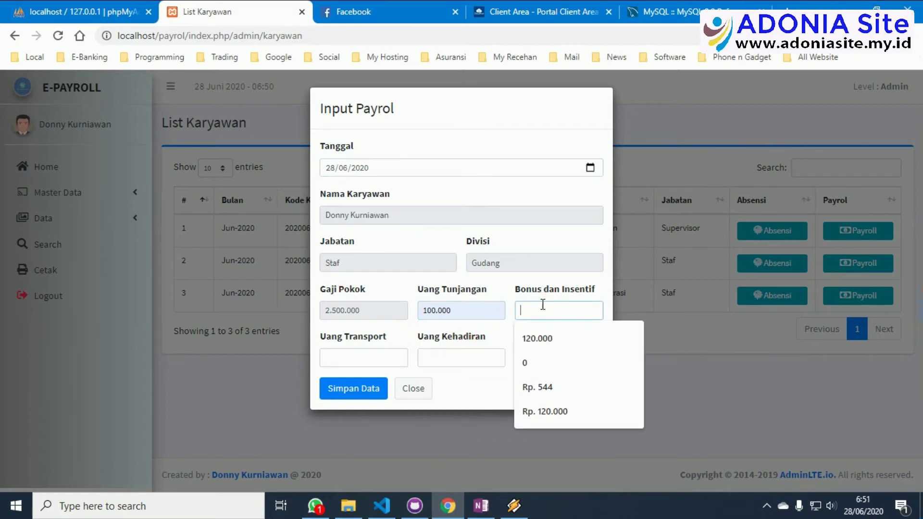
type("0")
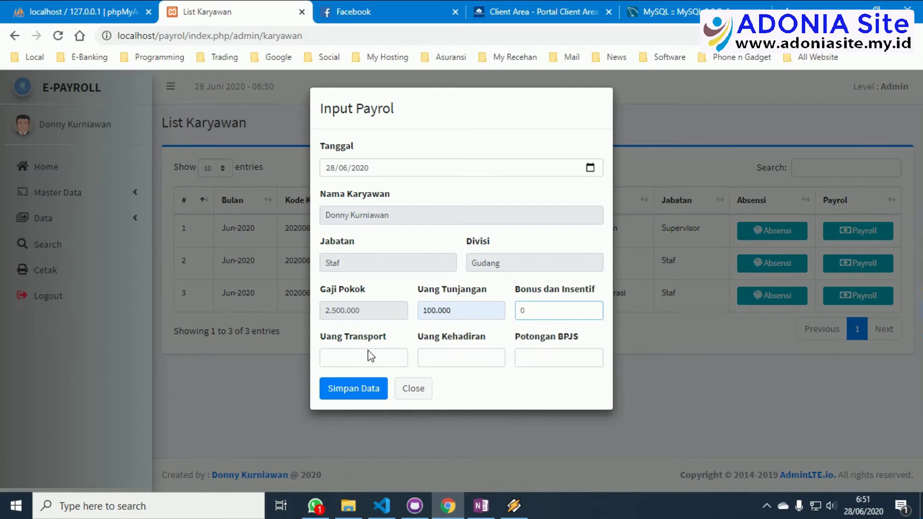
Enter transport 150.000, attendance pay 0 and BPJS deduction 22.500, then save.
left_click(367, 356)
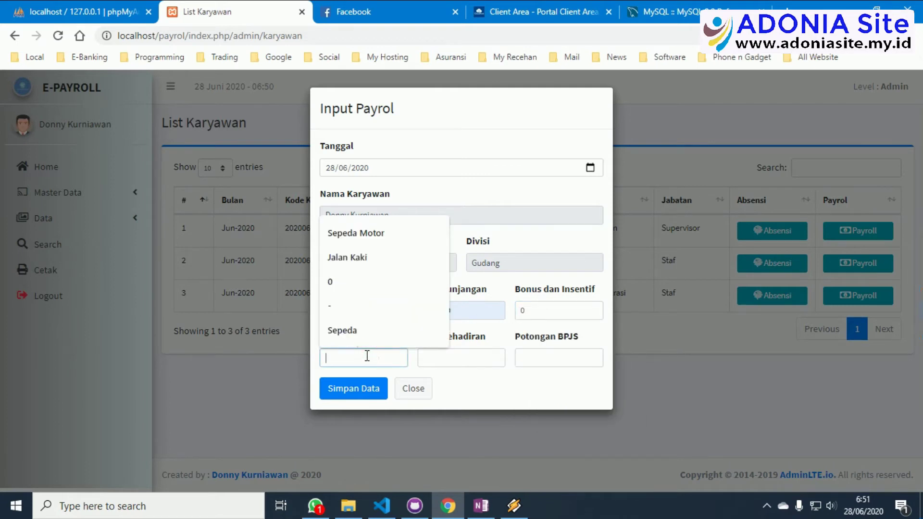
type("1")
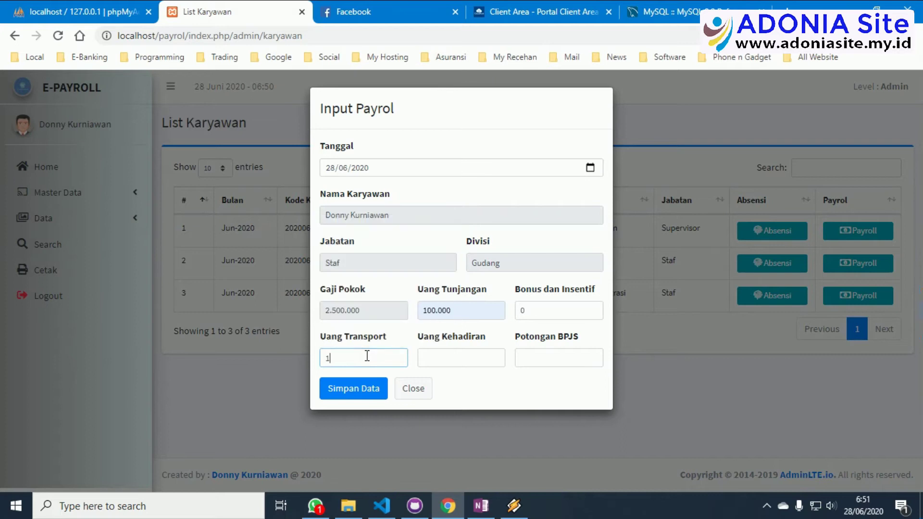
type("5.0000")
left_click(447, 361)
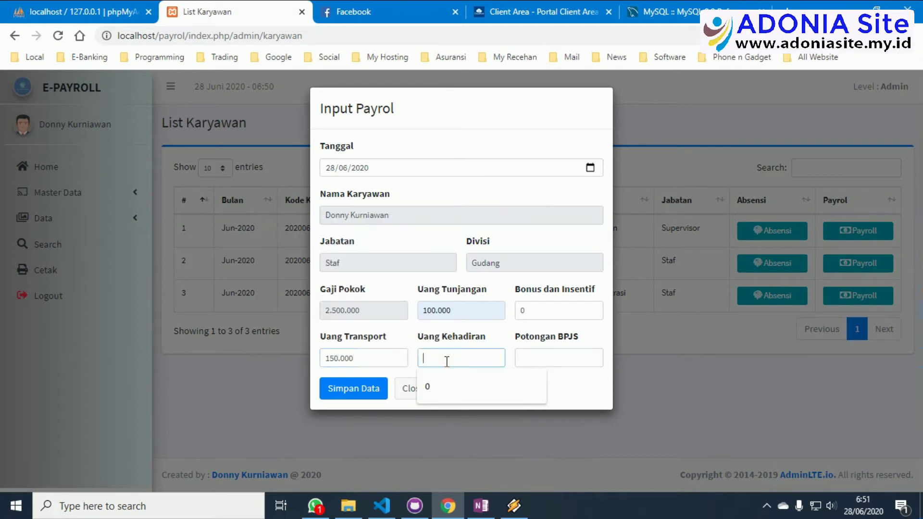
type("0")
left_click(544, 361)
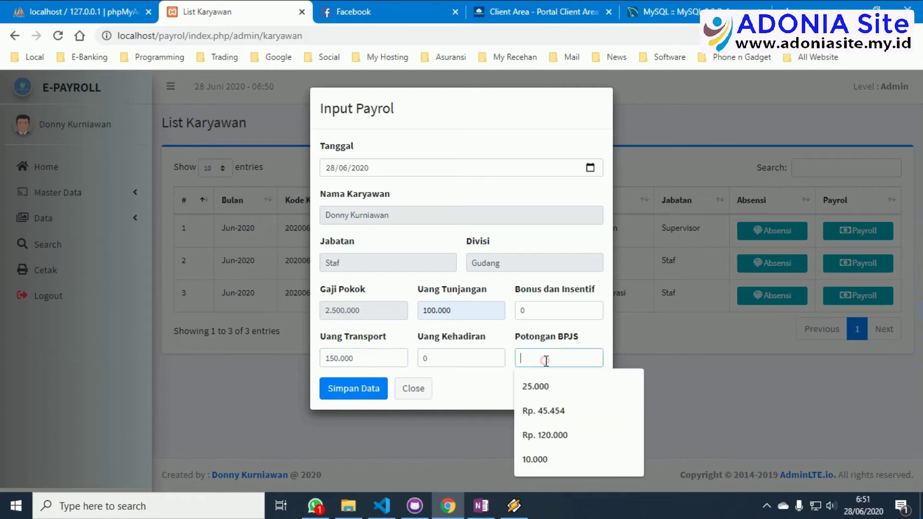
type("22.500")
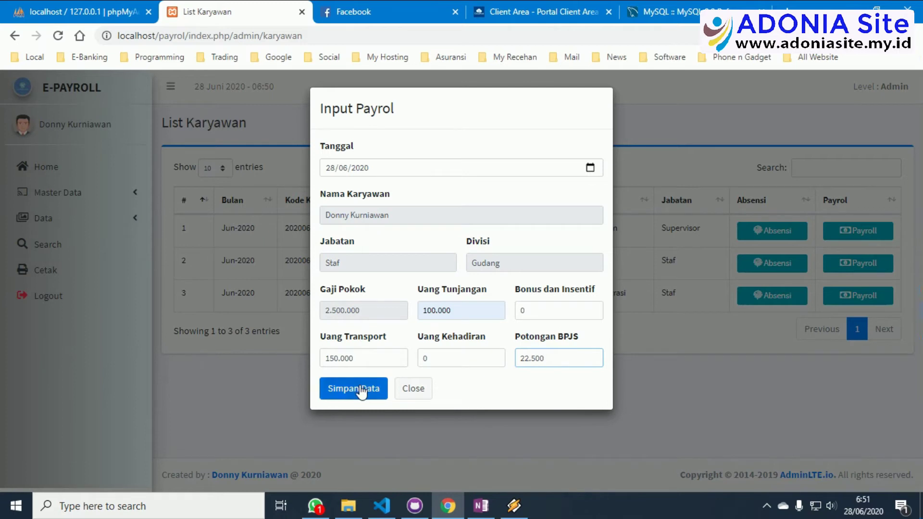
left_click(362, 390)
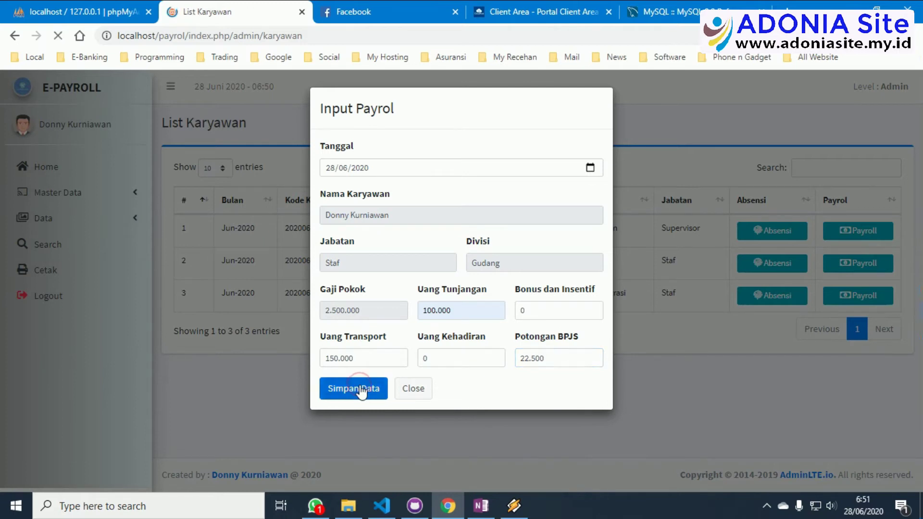
Dismiss the confirmation and open the Data Absensi attendance records page.
left_click_drag(422, 162, 190, 159)
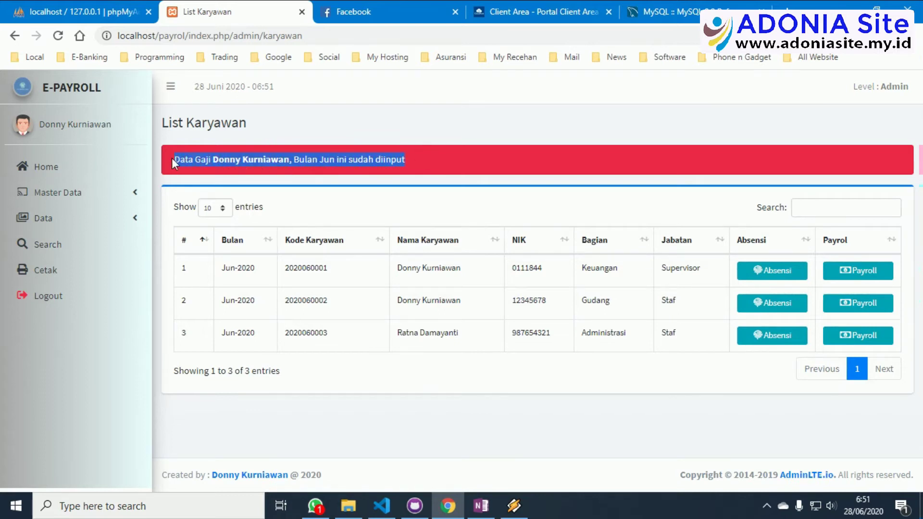
left_click(445, 177)
left_click(80, 219)
left_click(80, 267)
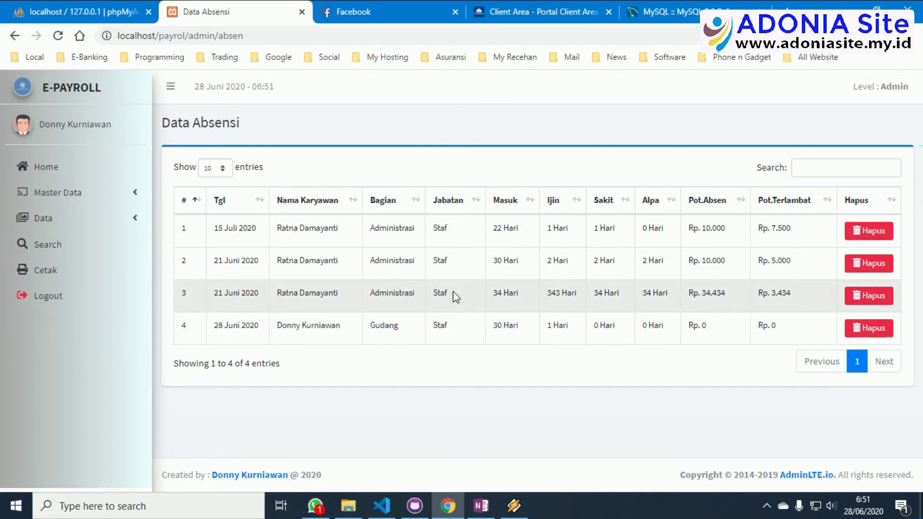
Delete the 21 Juni 2020 attendance record, then open the Data Gaji salary list.
left_click(863, 267)
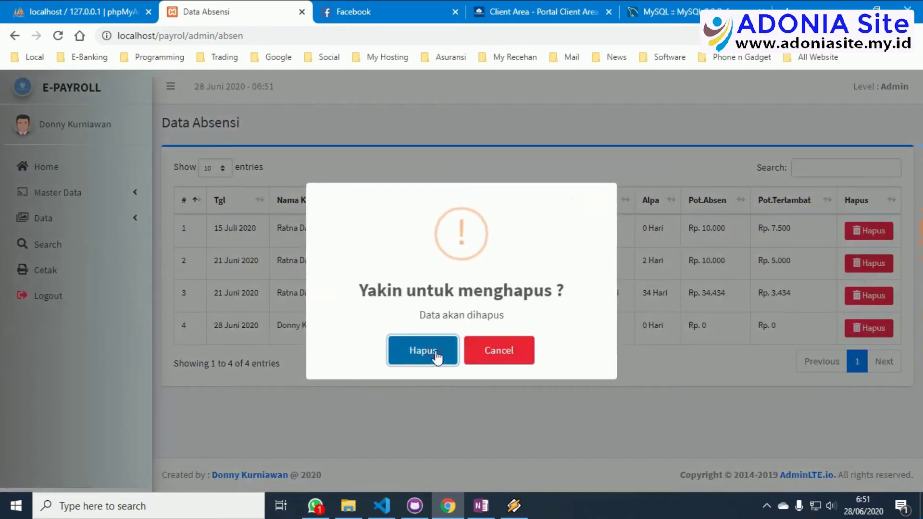
left_click(423, 351)
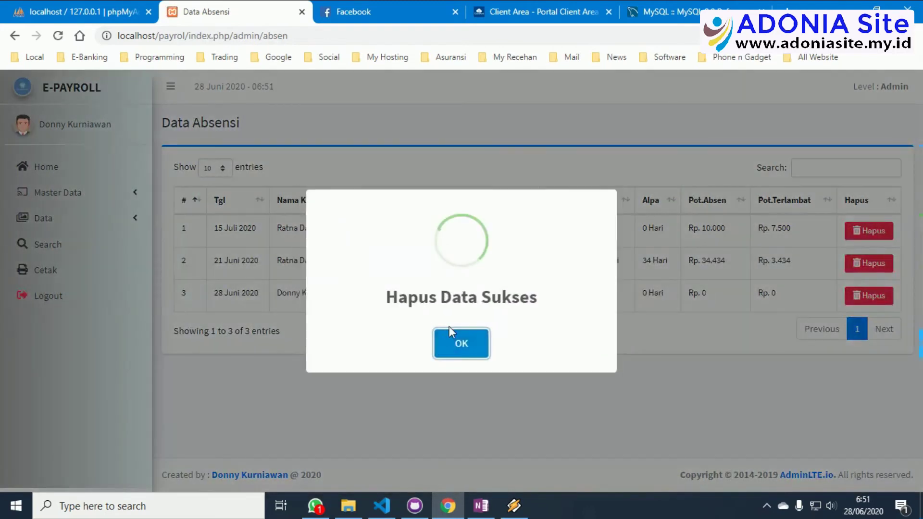
left_click(462, 344)
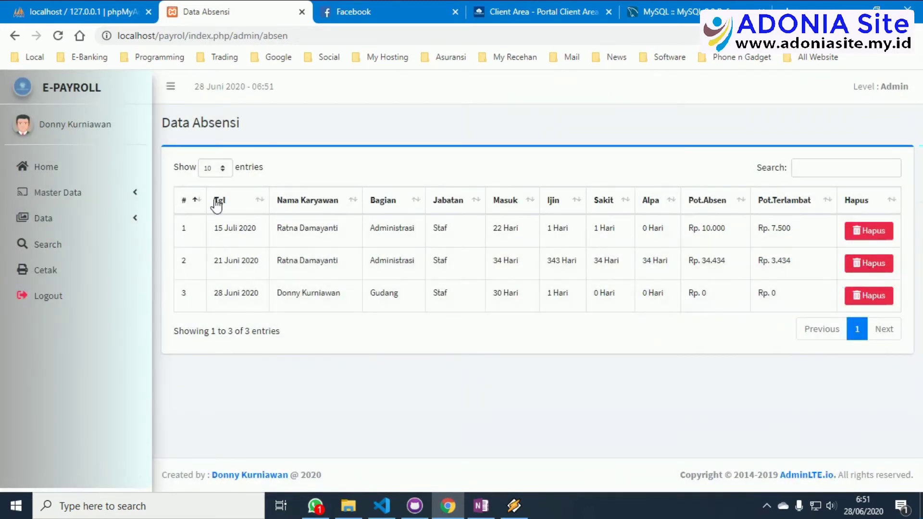
left_click(112, 226)
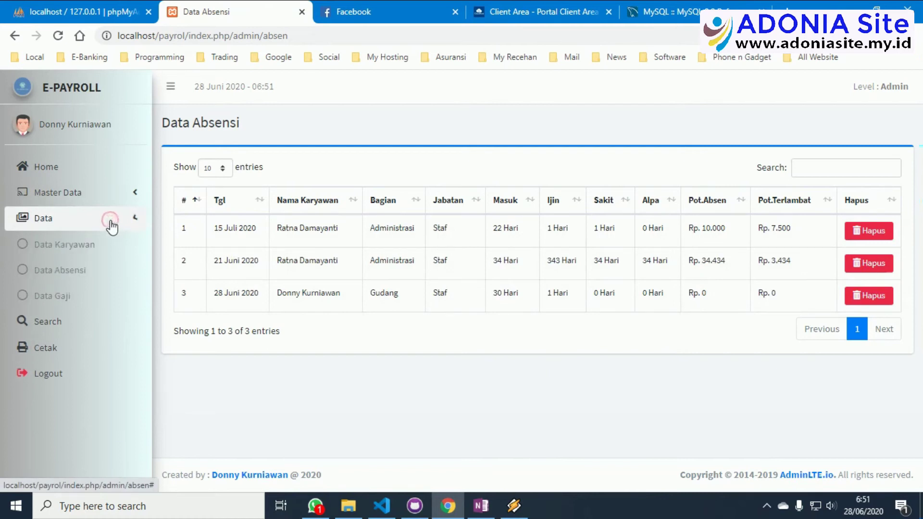
left_click(64, 299)
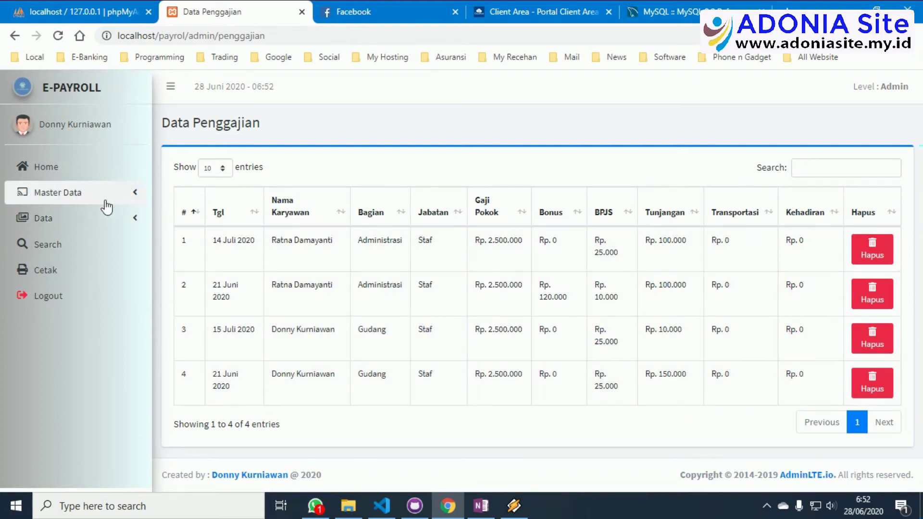
Open the Cari Karyawan employee search page.
left_click(67, 246)
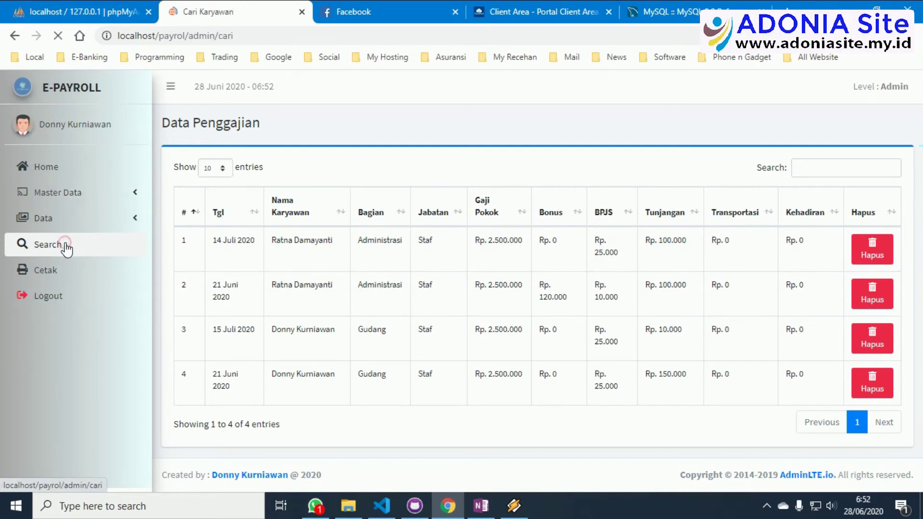
Search employees by an employee's name, then by 'gudang' to list the two Gudang staff.
left_click(248, 168)
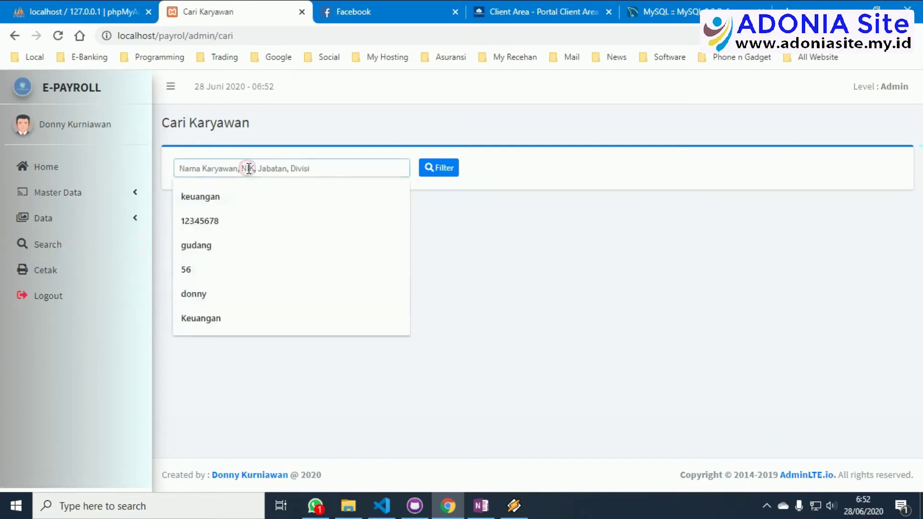
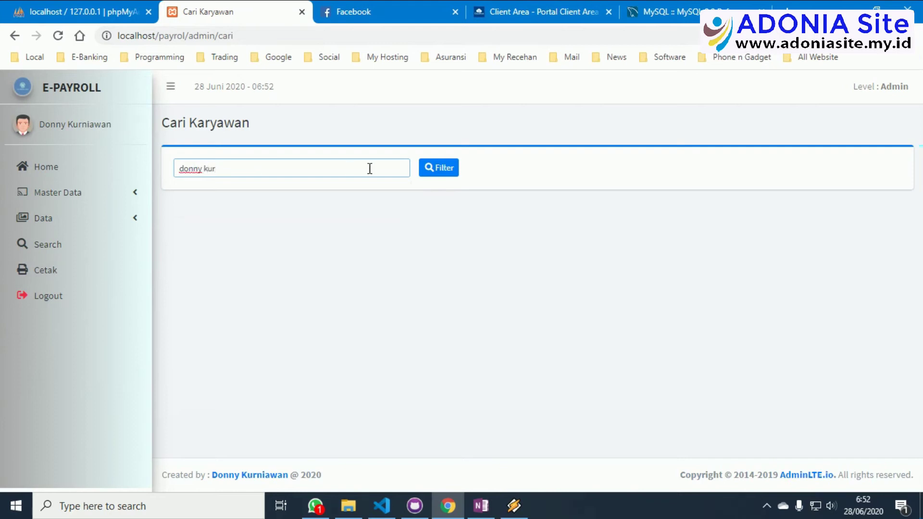
left_click(439, 169)
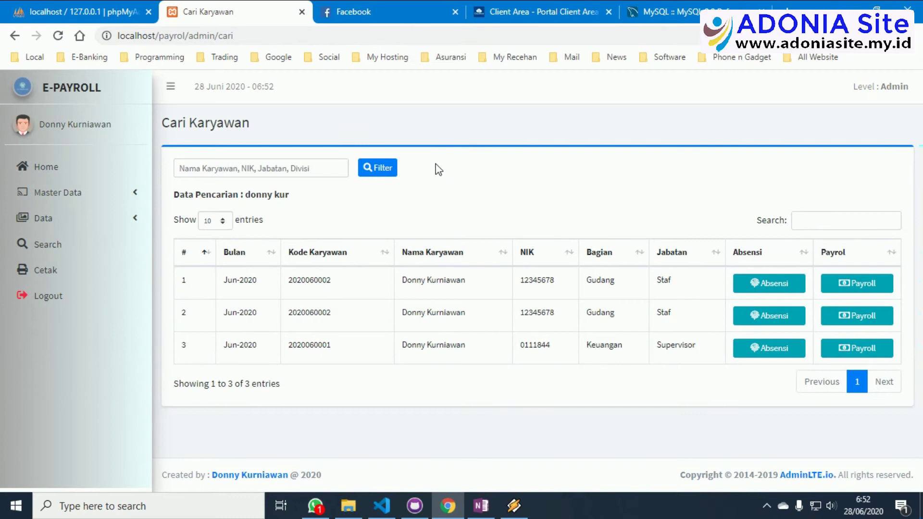
left_click(292, 168)
type("gudang")
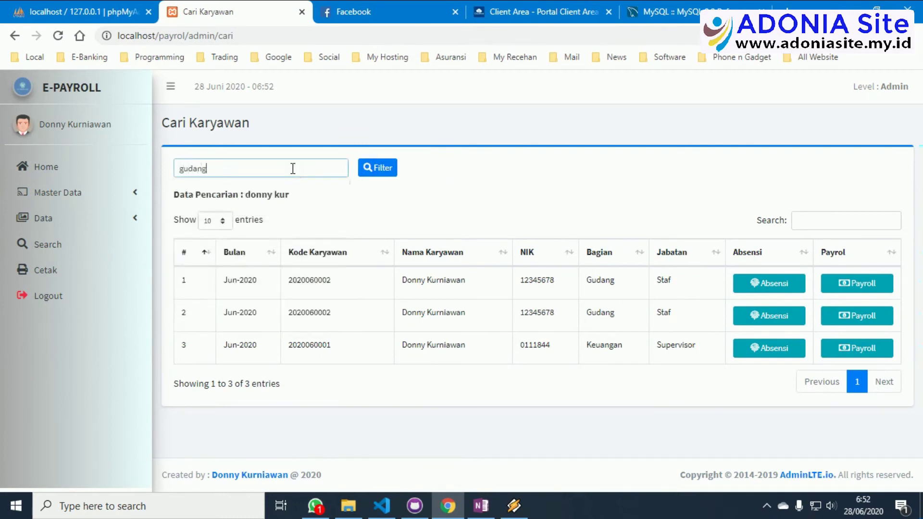
left_click(388, 175)
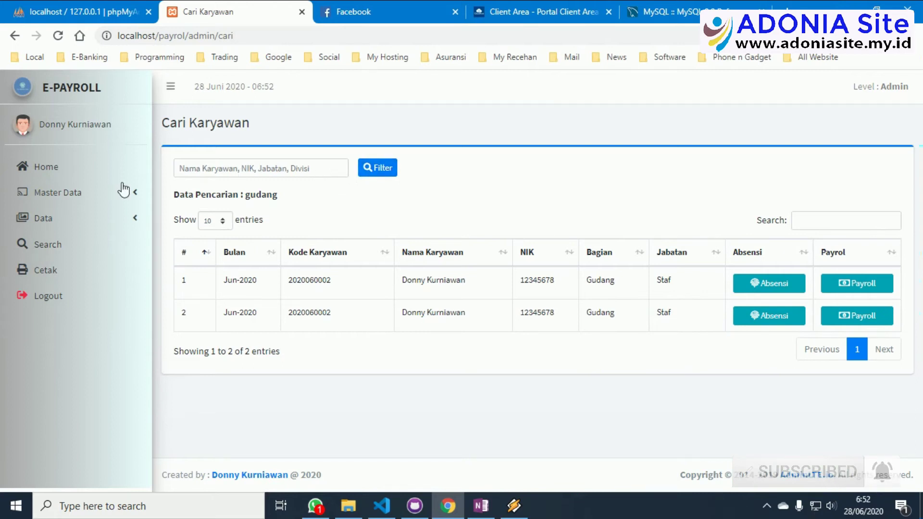
Generate the Juni 2020 salary slip for the second employee.
left_click(66, 272)
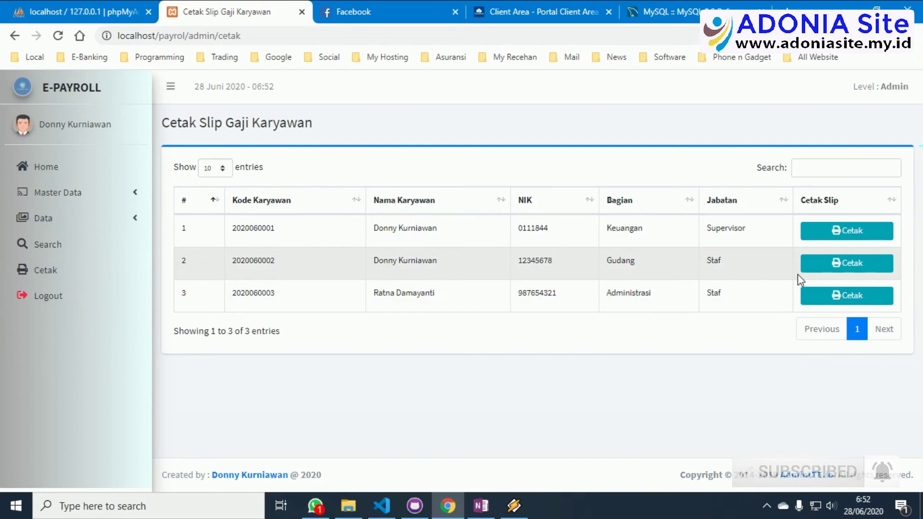
left_click(840, 266)
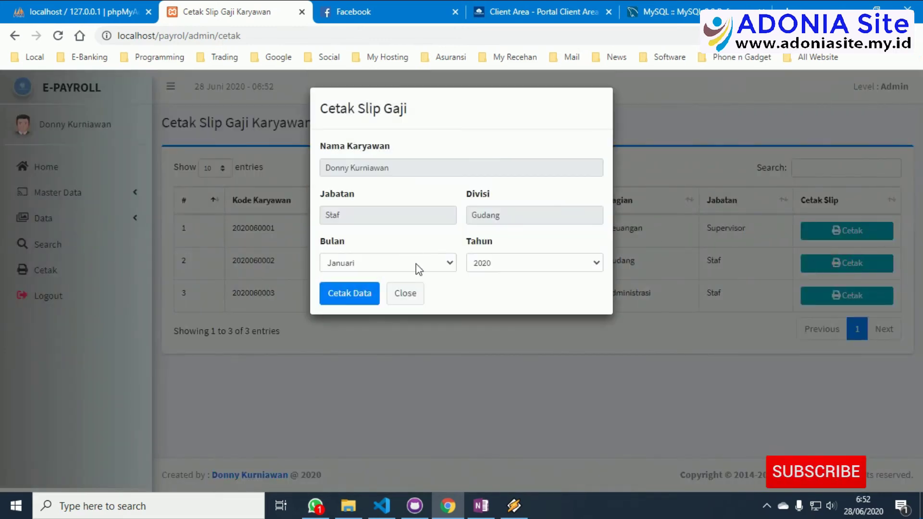
left_click(418, 263)
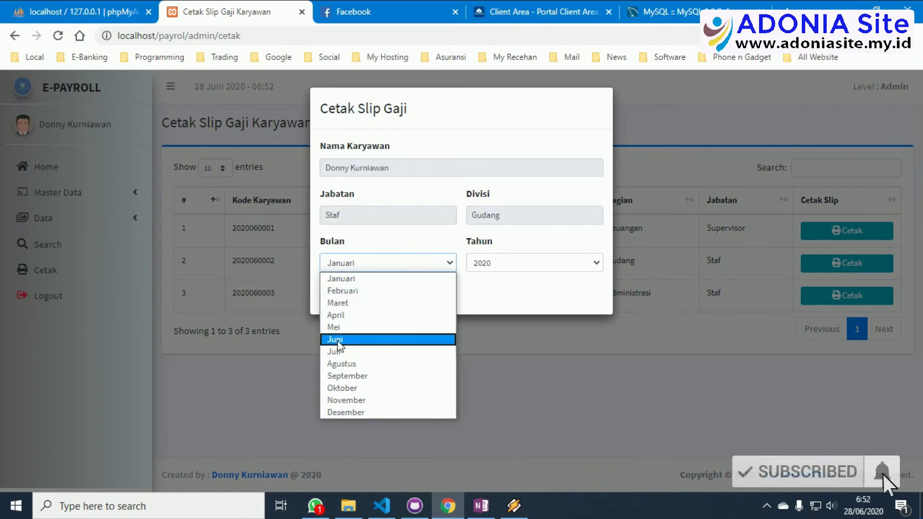
left_click(340, 340)
left_click(516, 264)
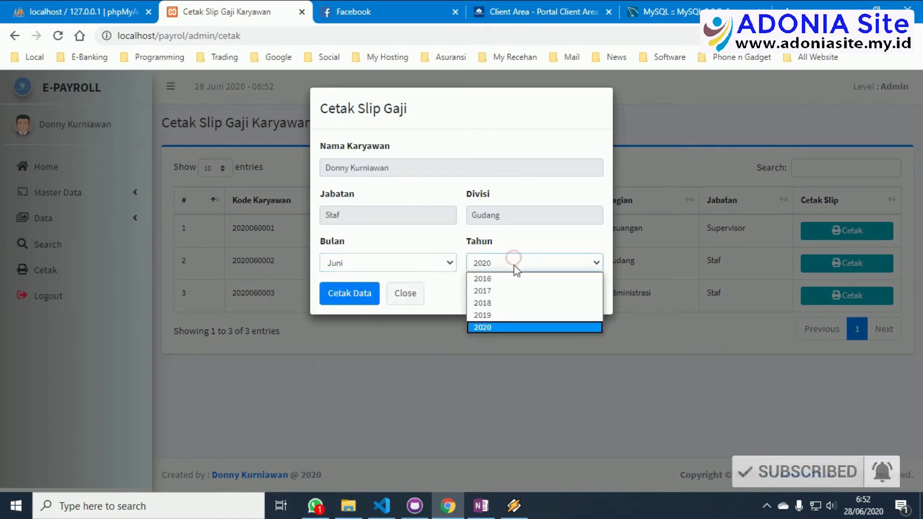
left_click(515, 261)
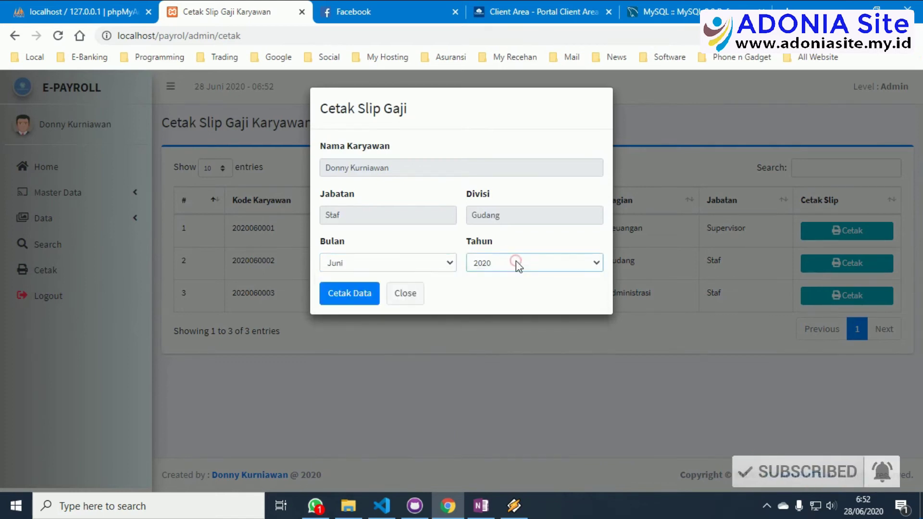
left_click(344, 296)
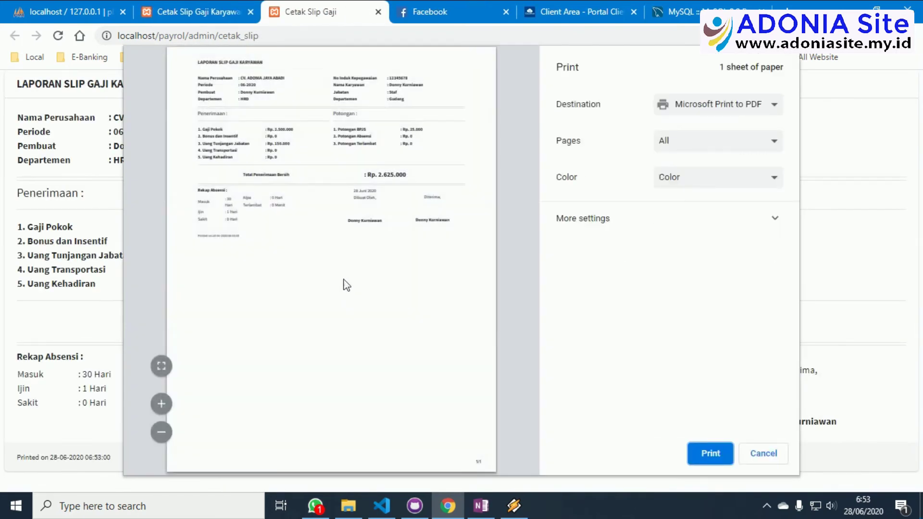
Cancel printing the Rp. 2.625.000 slip, close its tab and the print form.
left_click(168, 363)
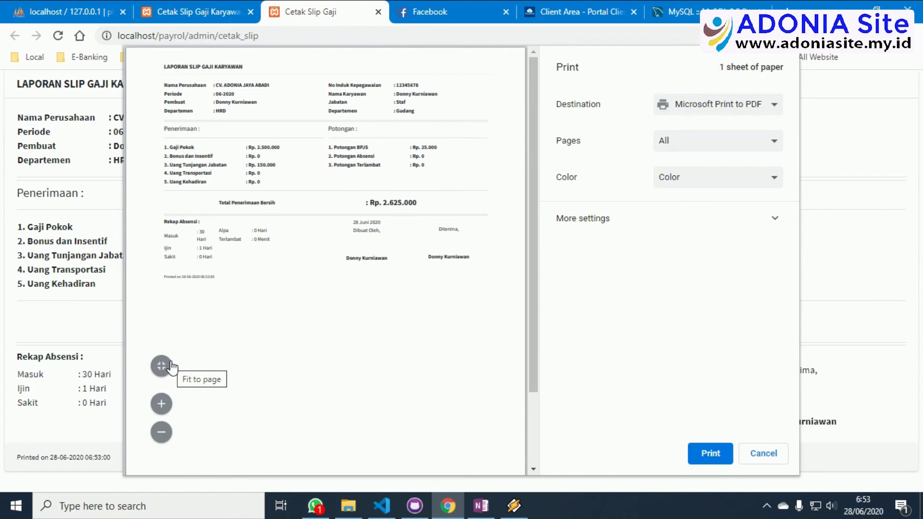
left_click(763, 452)
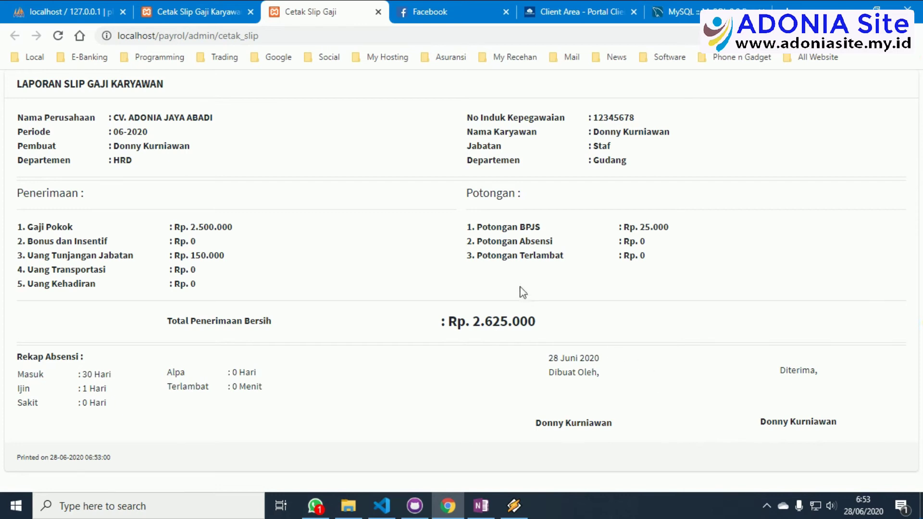
left_click(379, 12)
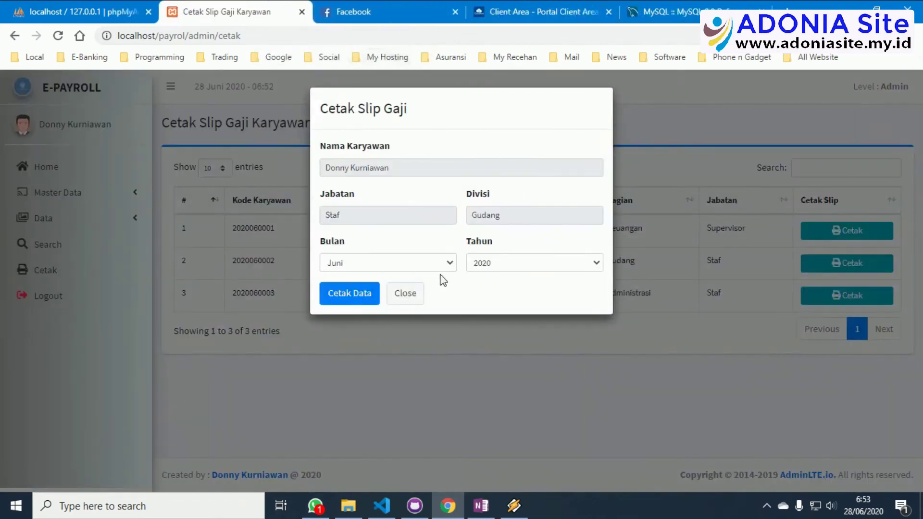
left_click(408, 298)
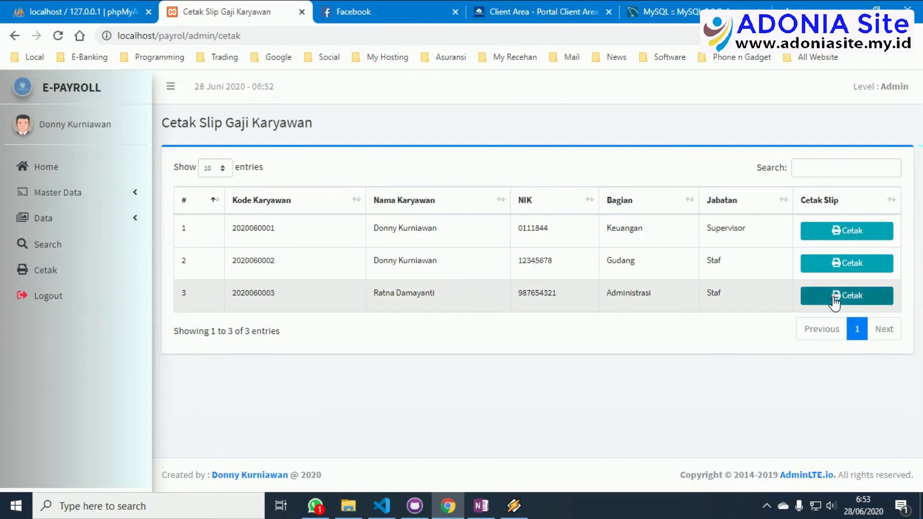
Generate the third employee's Juni 2020 salary slip, cancel printing and close its tab.
left_click(835, 297)
left_click(436, 262)
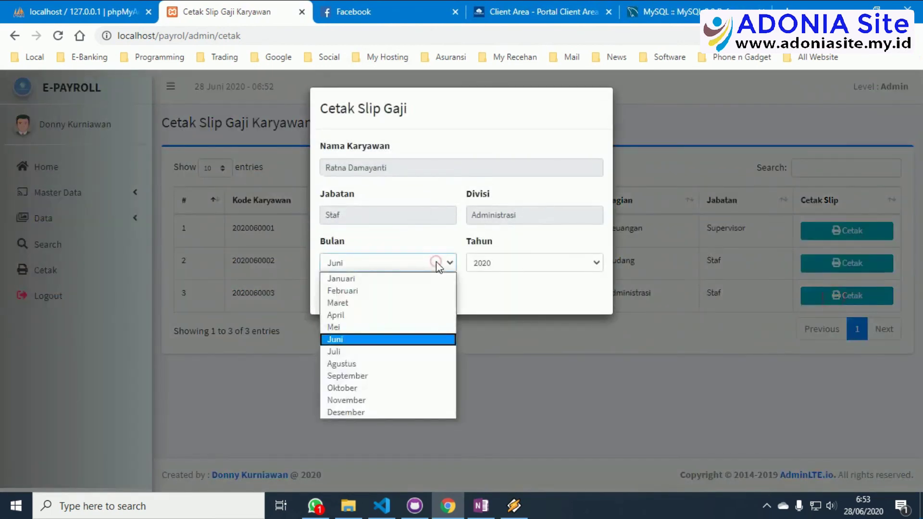
left_click(392, 339)
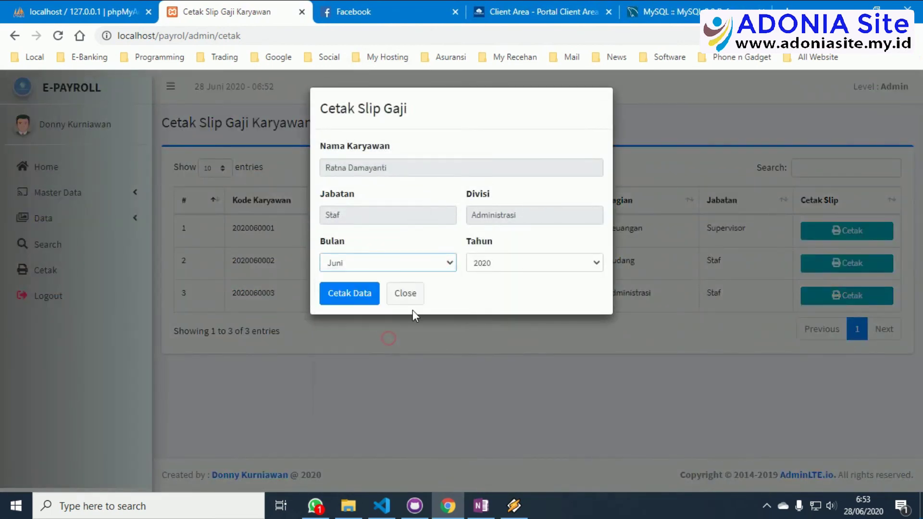
left_click(337, 292)
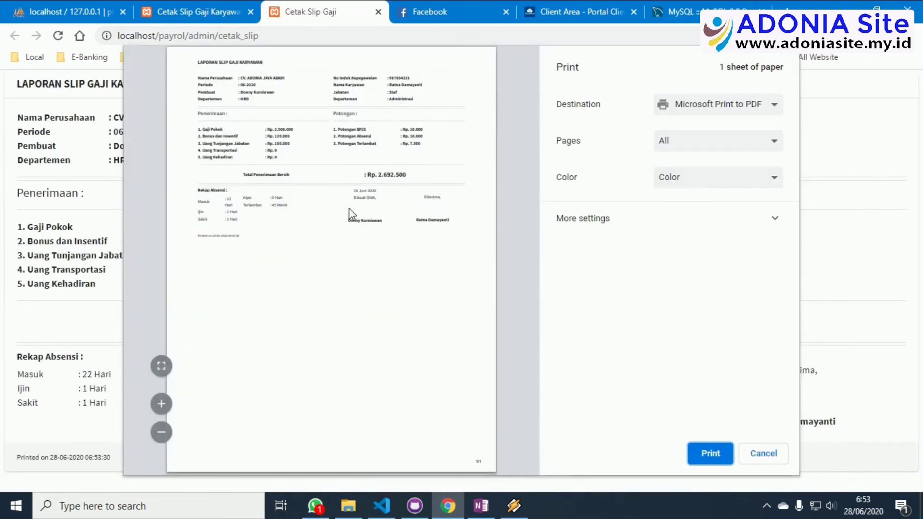
left_click(162, 368)
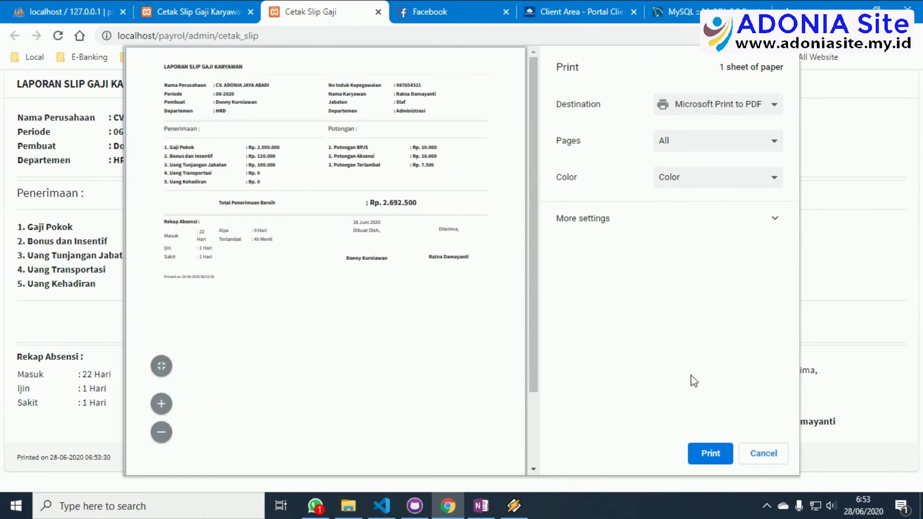
left_click(762, 454)
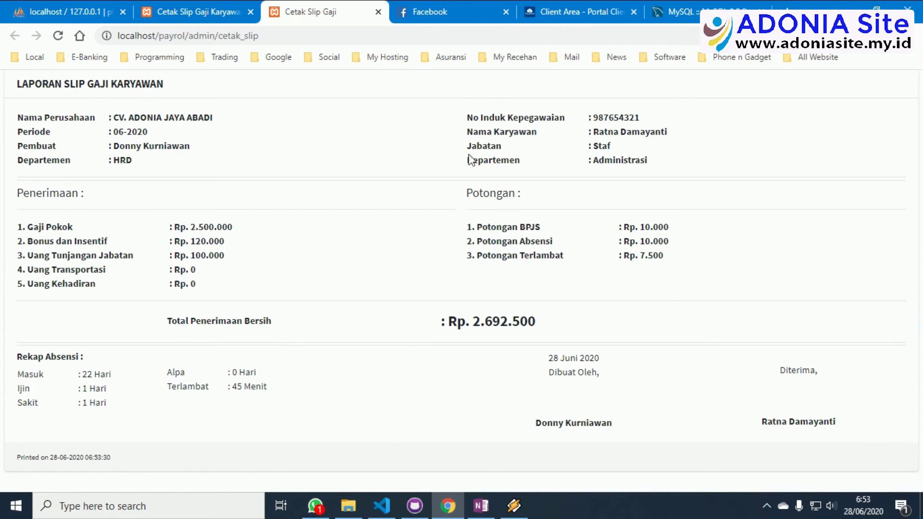
left_click(379, 13)
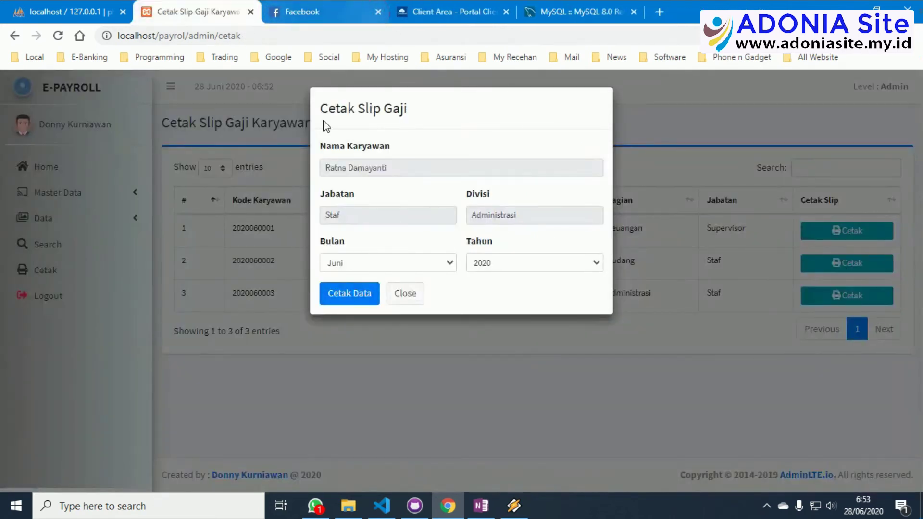
Try a Januari slip, which has no data, then close the form and return to Beranda.
left_click(414, 263)
left_click(348, 278)
left_click(342, 295)
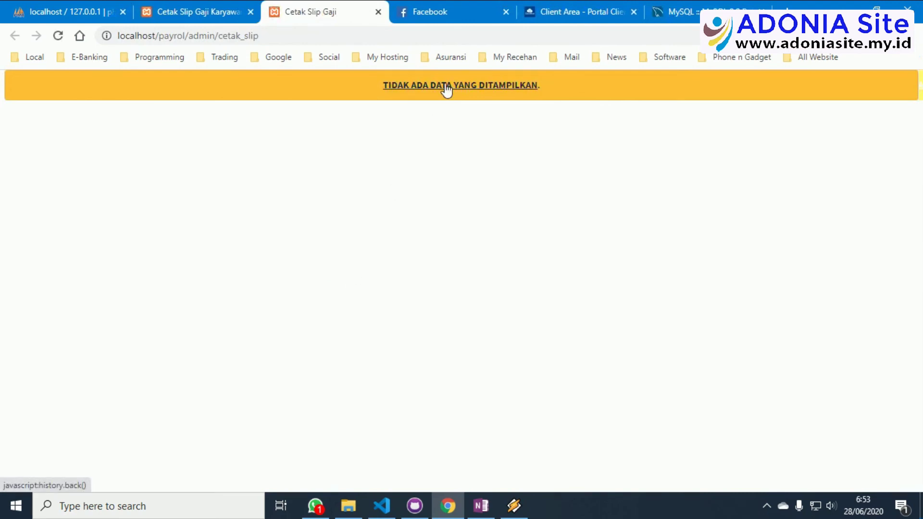
left_click(376, 12)
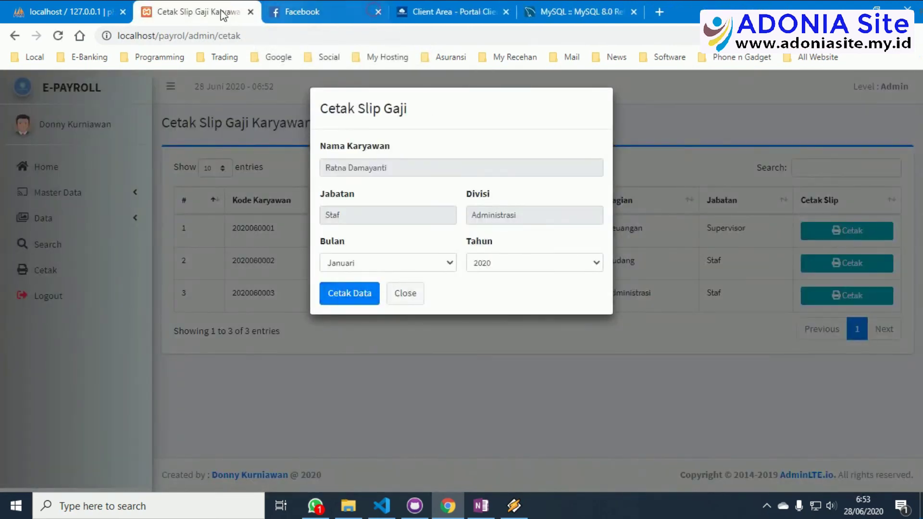
left_click(408, 301)
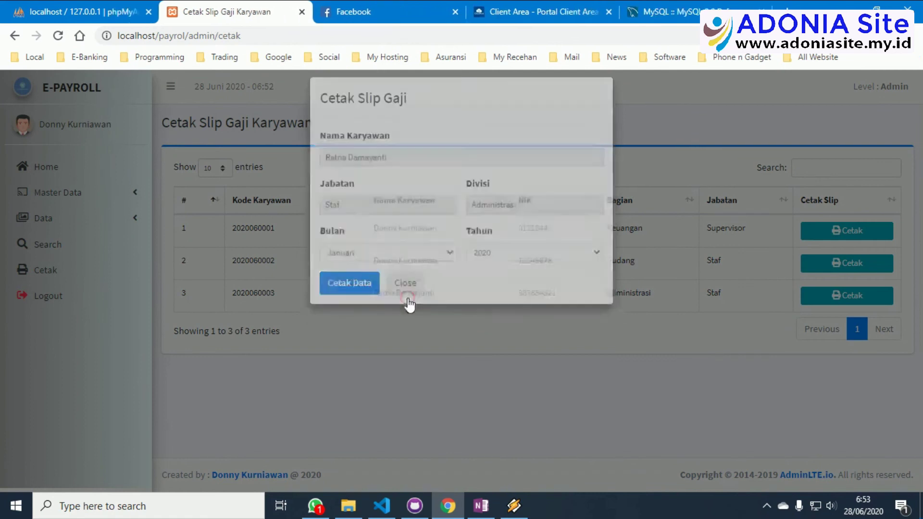
left_click(65, 172)
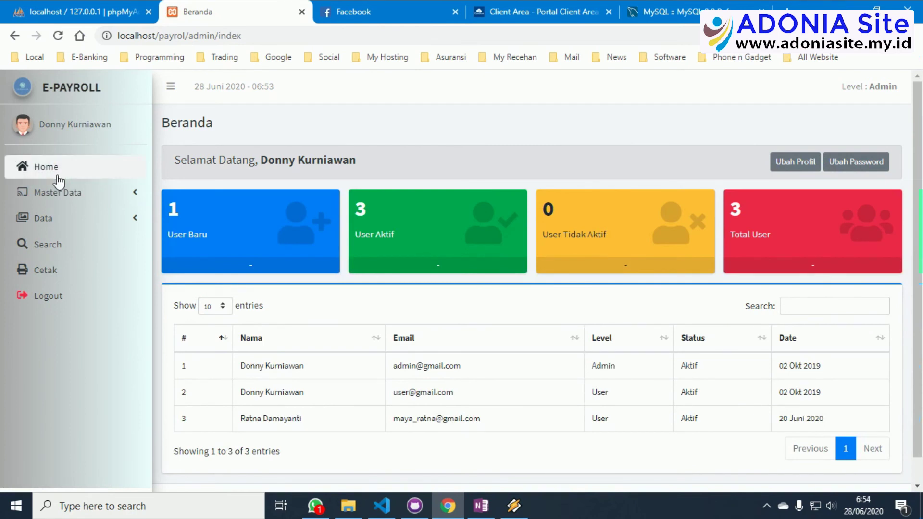
Log out of the admin account and acknowledge the logout message.
left_click(41, 304)
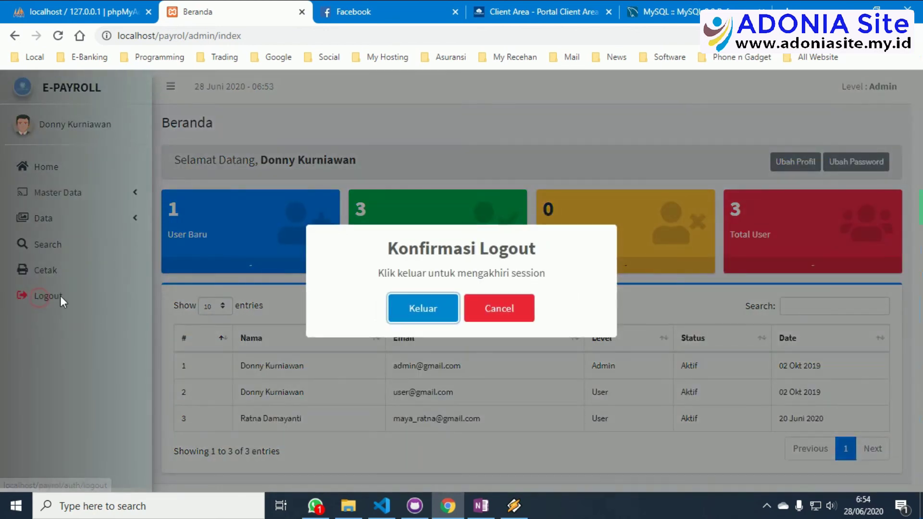
left_click(416, 311)
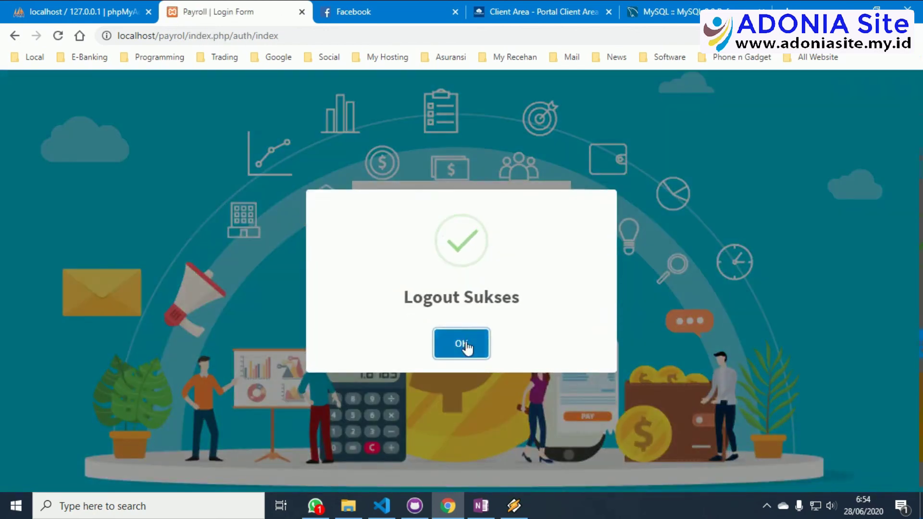
left_click(466, 346)
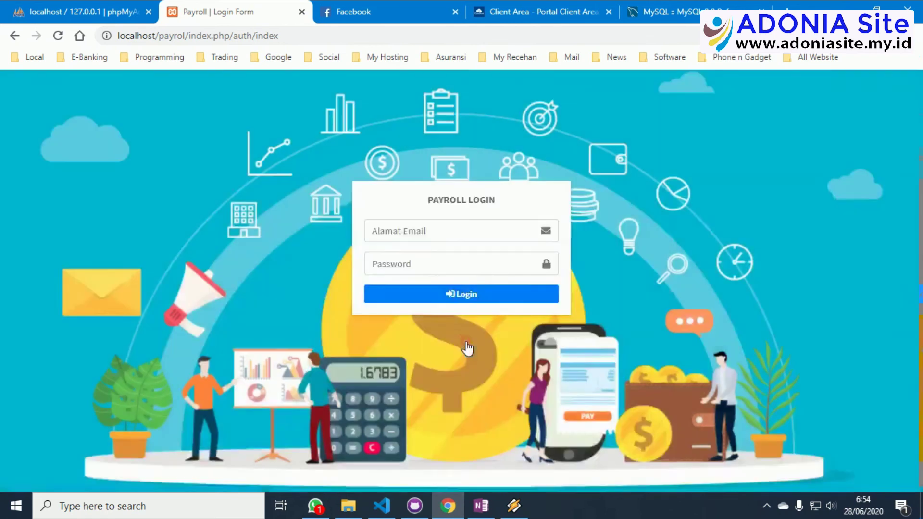
Sign in with the regular user account's e-mail and password.
left_click(431, 231)
type("ise")
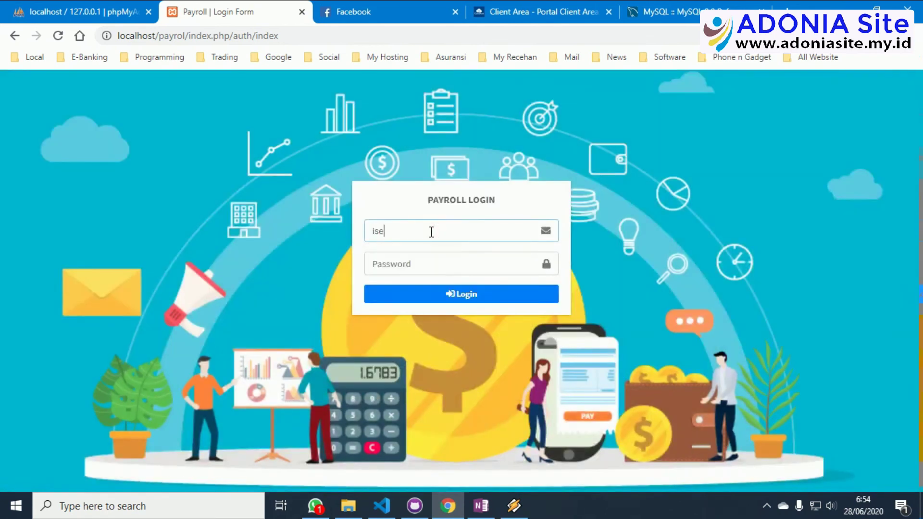
type("r")
key("BackSpace")
key("BackSpace")
key("BackSpace")
key("BackSpace")
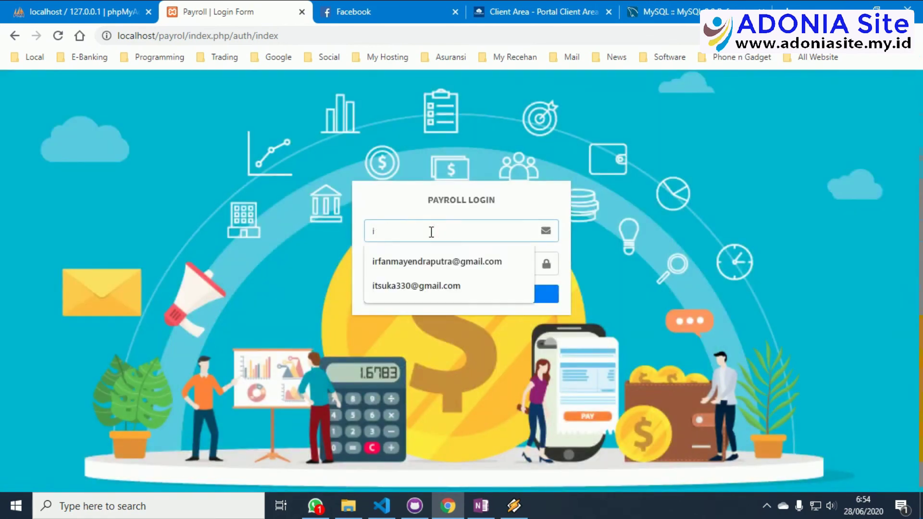
type("user")
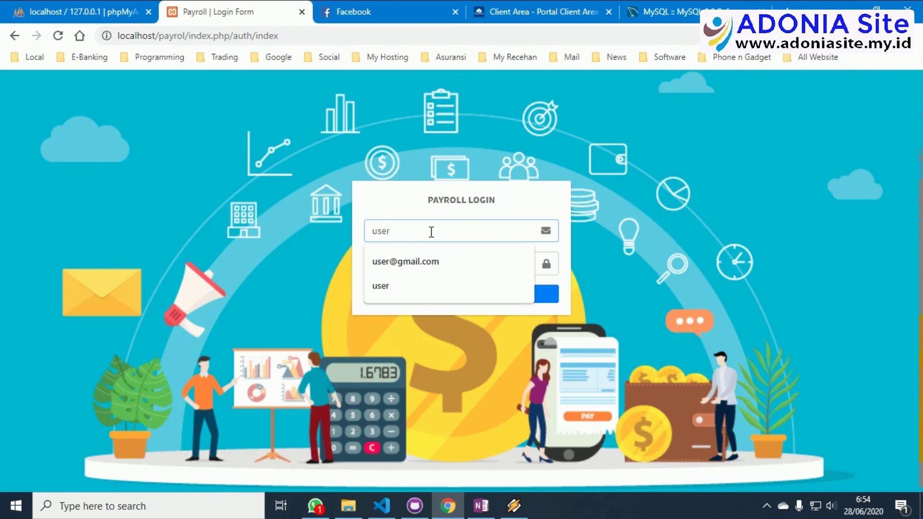
left_click(424, 262)
left_click(423, 264)
type("user")
left_click(443, 294)
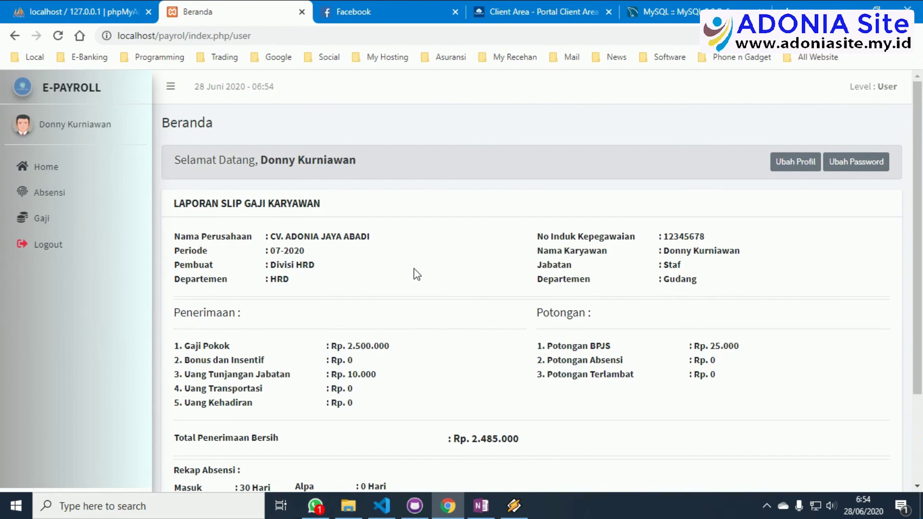
Scroll through the 07-2020 salary slip and view the Ubah Profil form without saving.
scroll(417, 275, "down", 1)
scroll(417, 275, "down", 1)
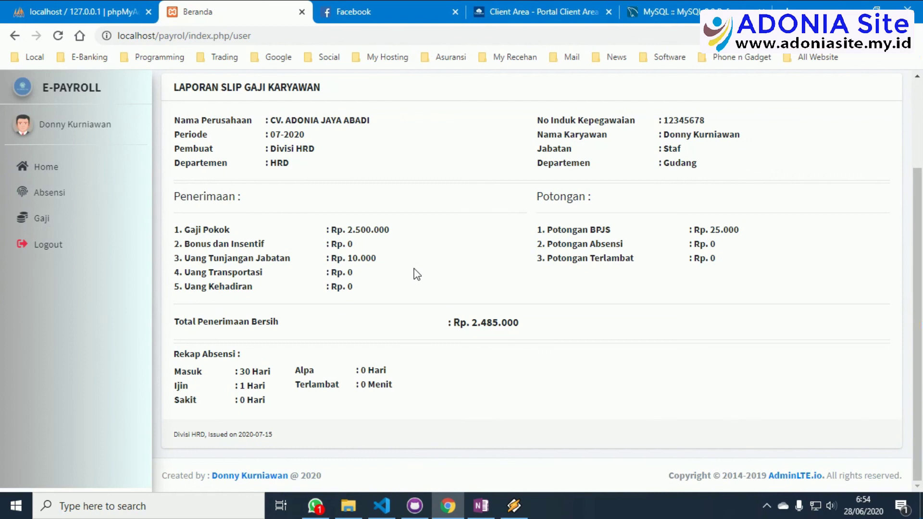
scroll(417, 275, "up", 2)
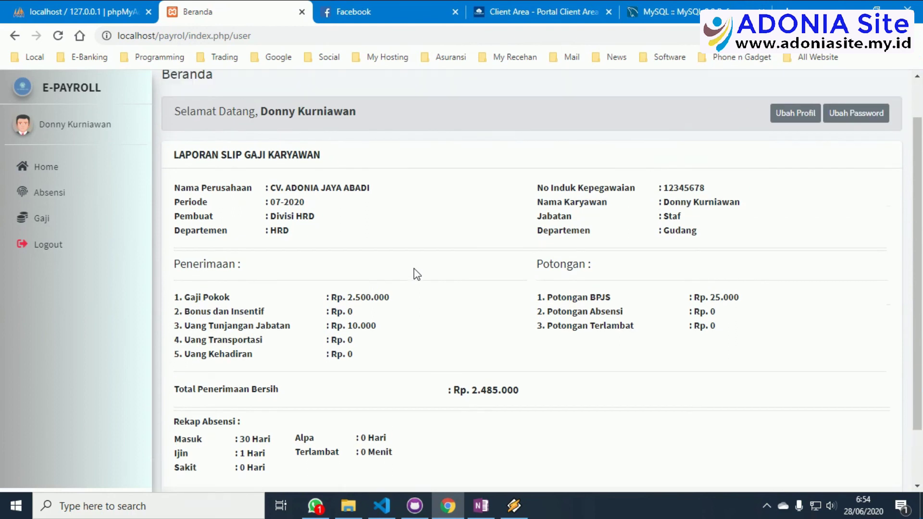
left_click(781, 114)
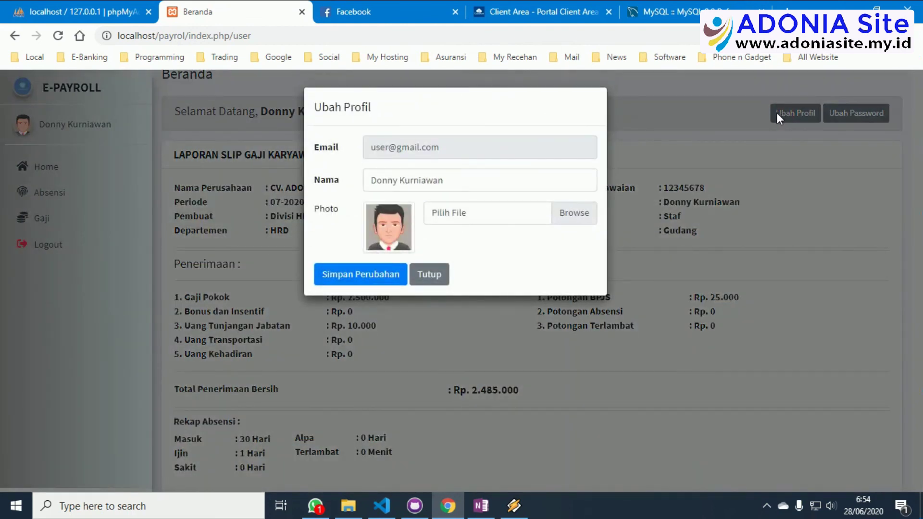
left_click(439, 277)
View the Ubah Password form without changes, then open the Absensi attendance list.
left_click(855, 114)
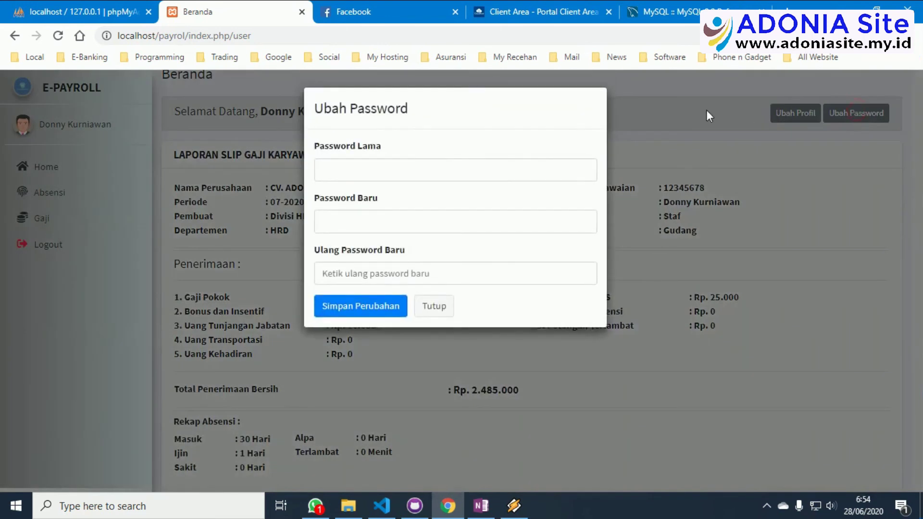
left_click(439, 311)
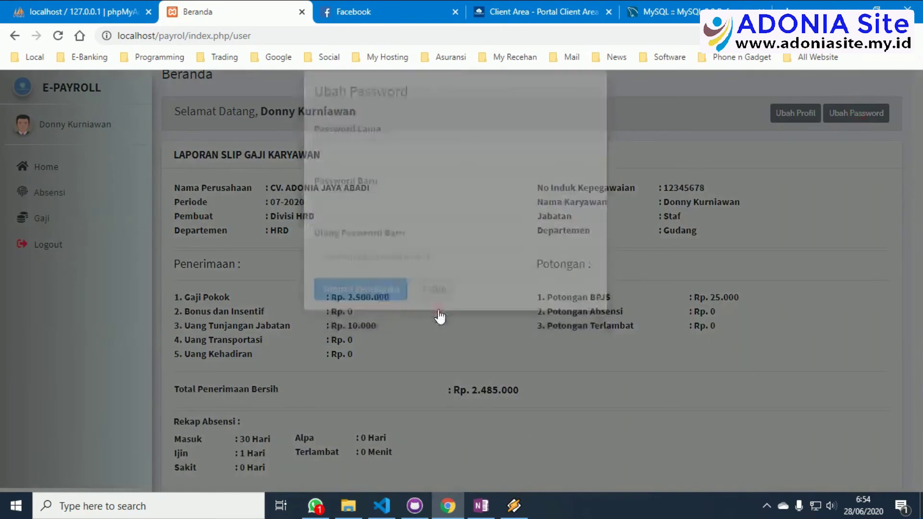
scroll(497, 188, "up", 1)
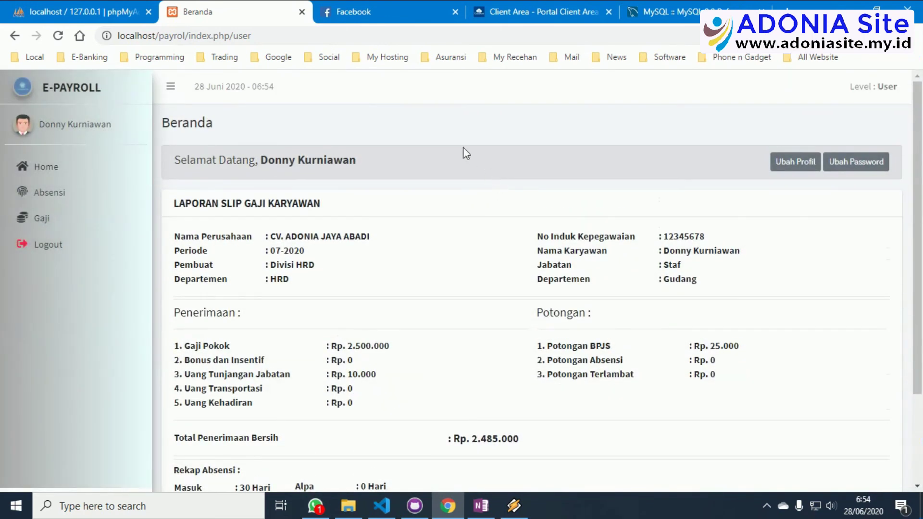
left_click(92, 192)
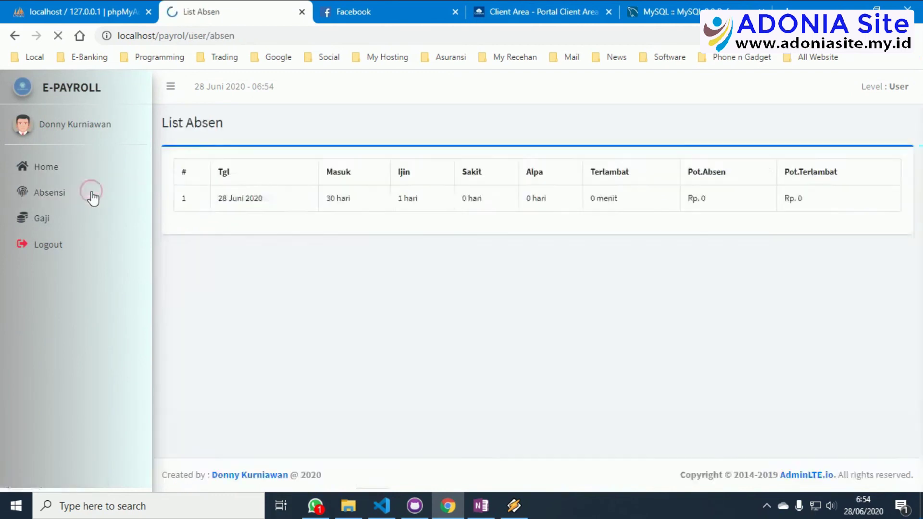